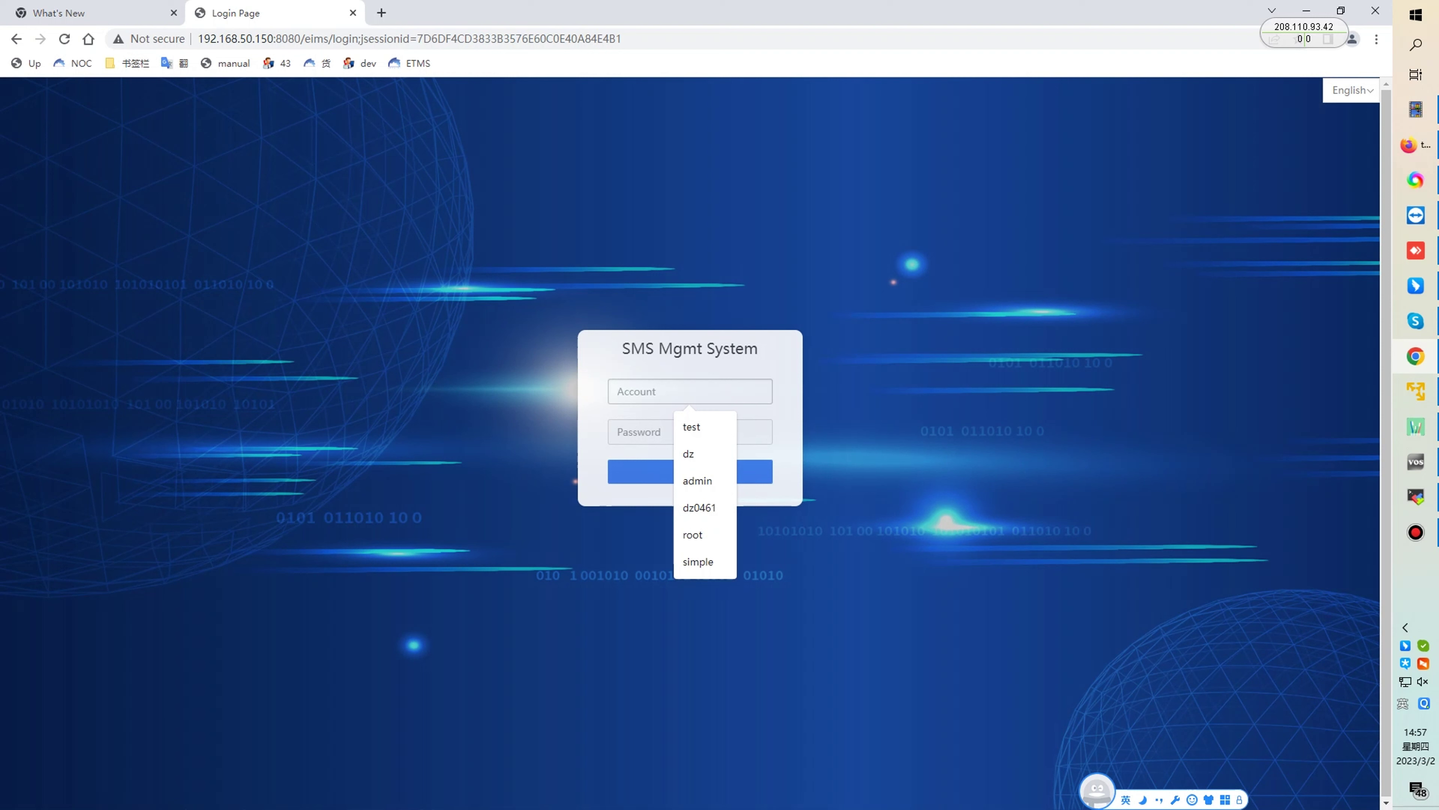
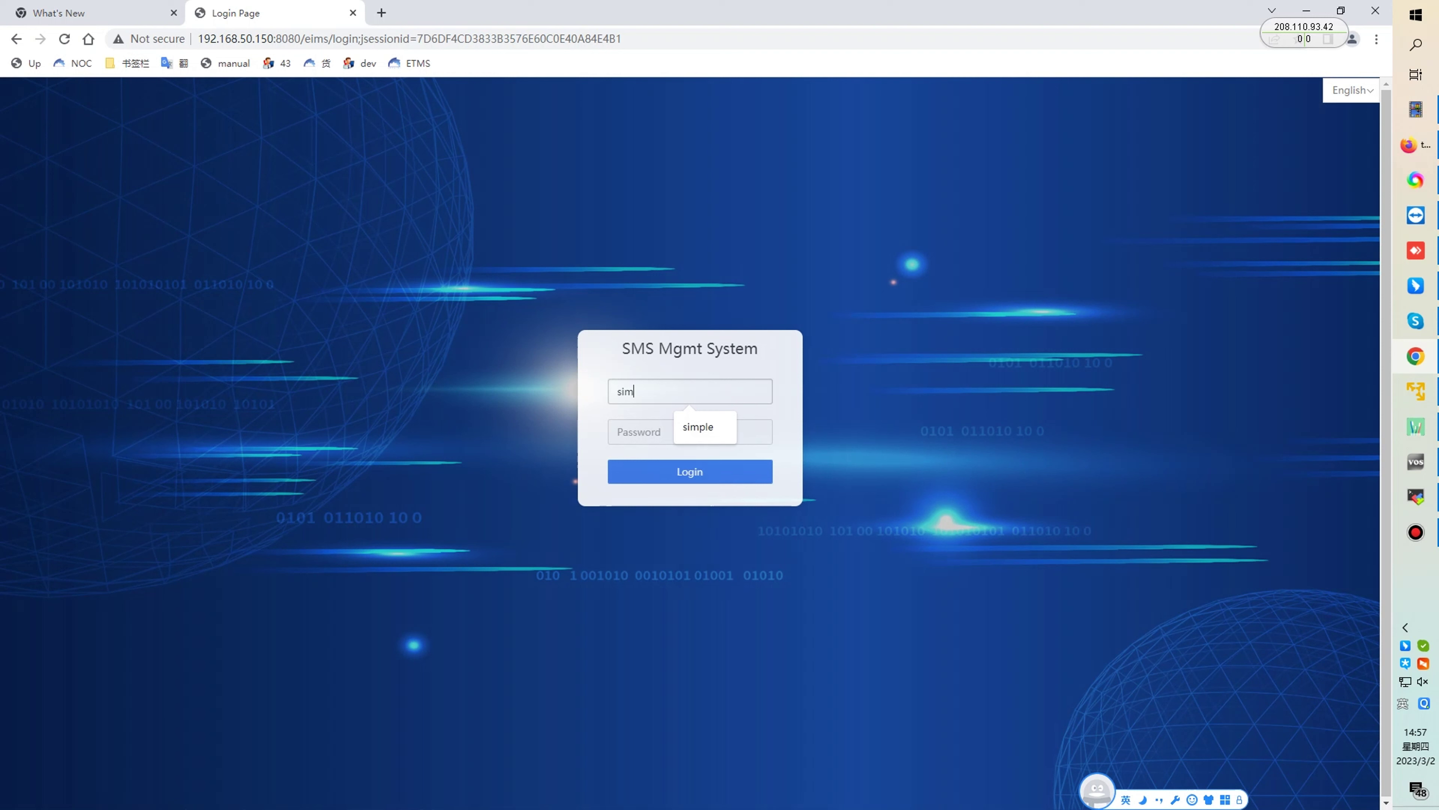
- Log in to SMS Platform with the user account name and its password
key("Tab")
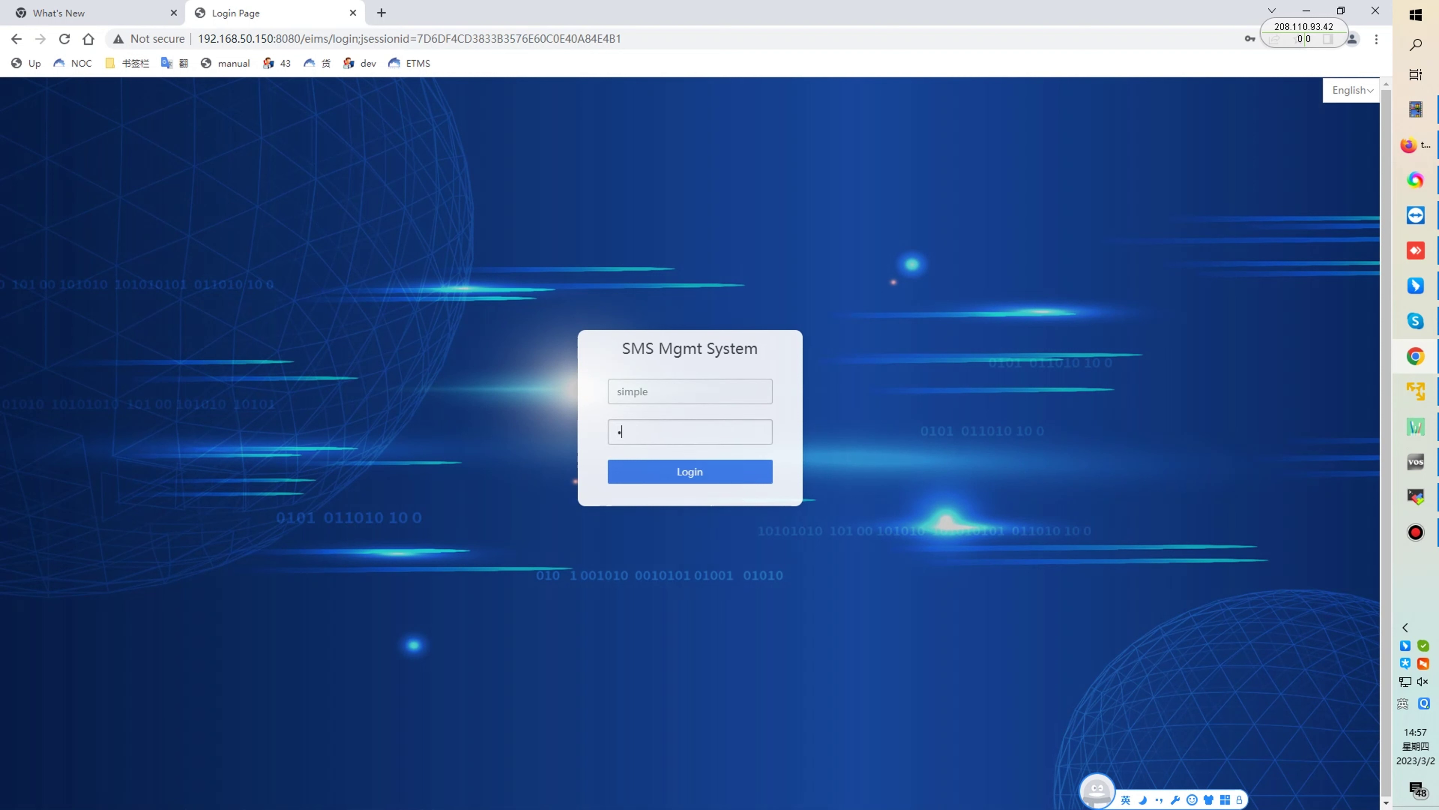
key("Return")
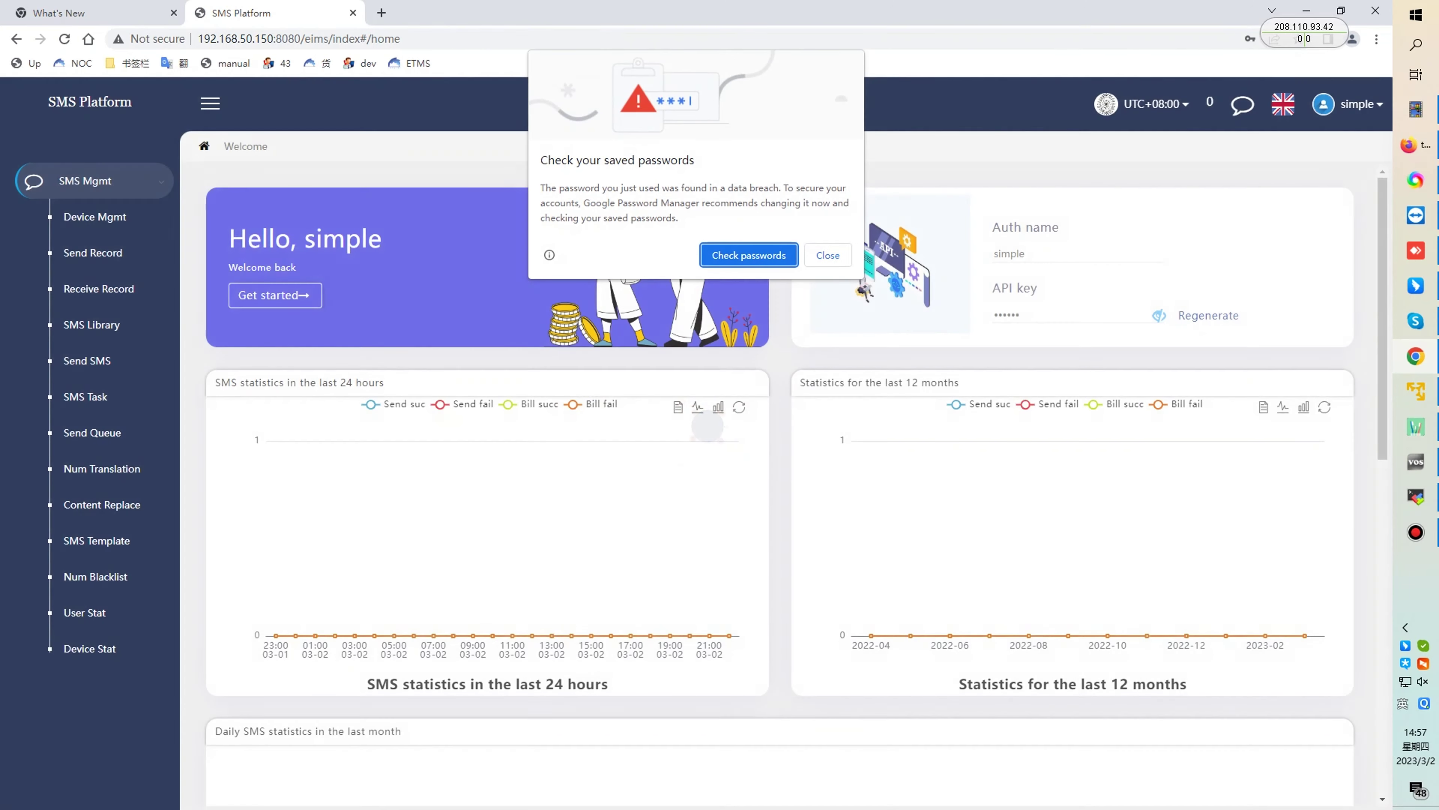
- Dismiss Chrome's password popups and start adding a device in Device Mgmt
left_click(827, 255)
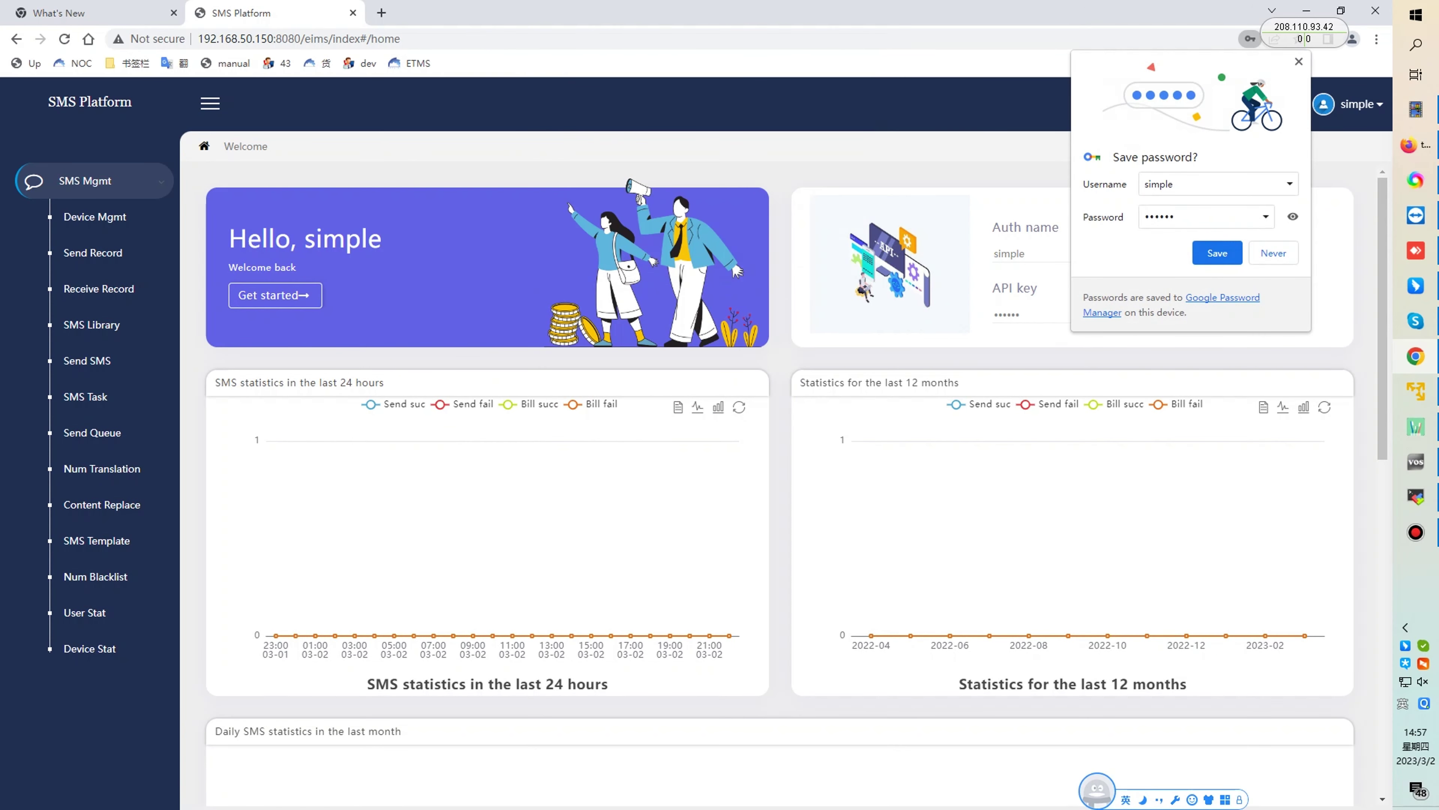
left_click(1298, 61)
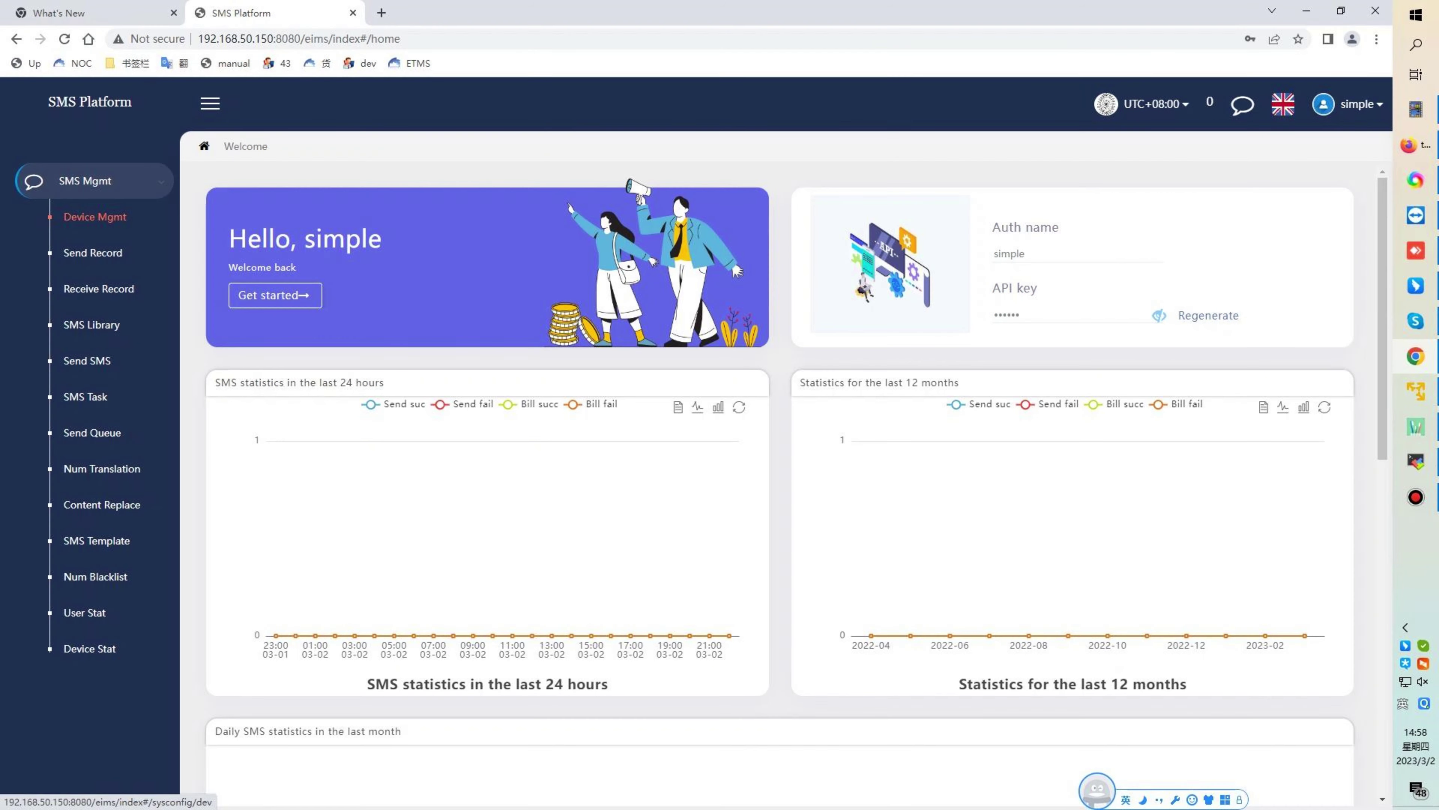
left_click(95, 217)
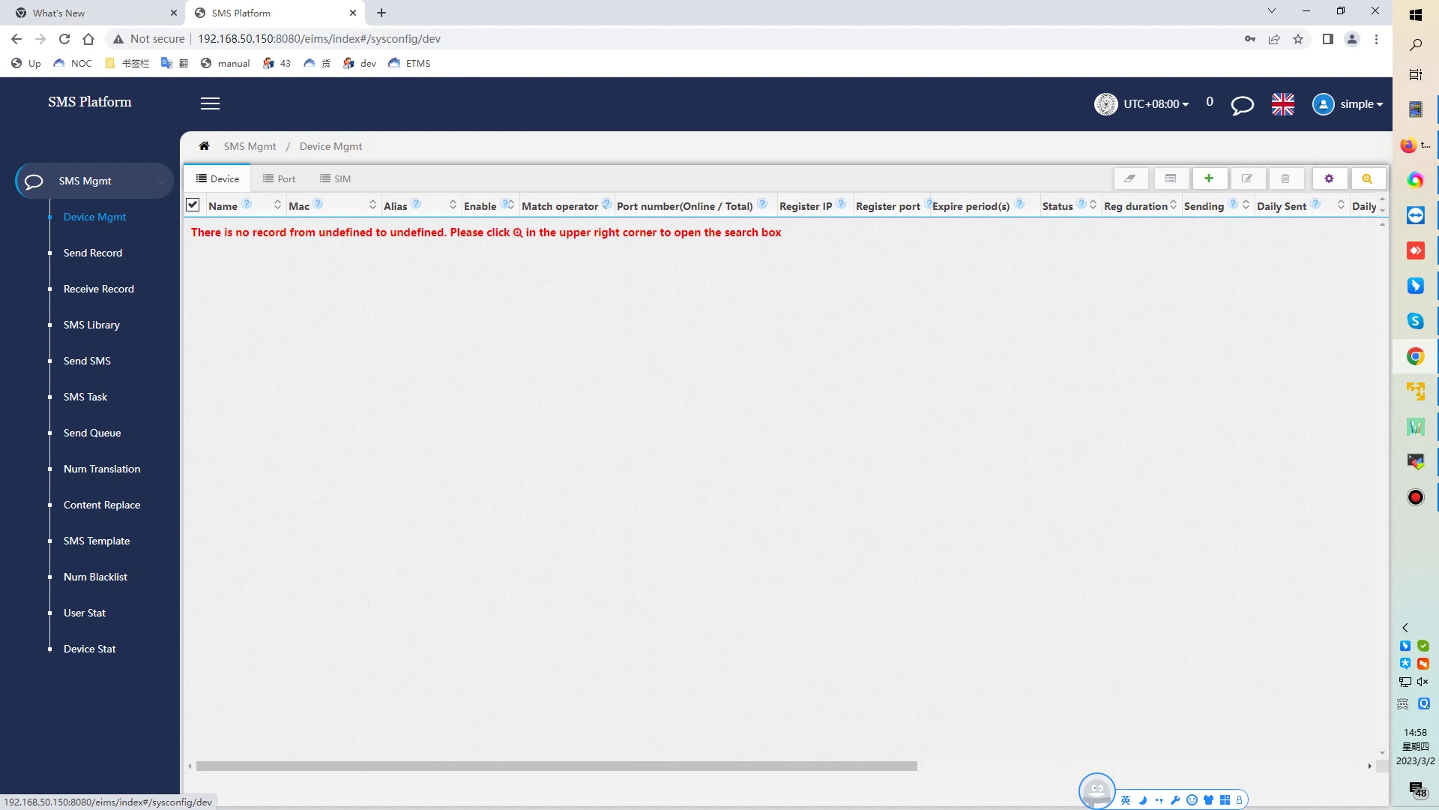
left_click(1209, 179)
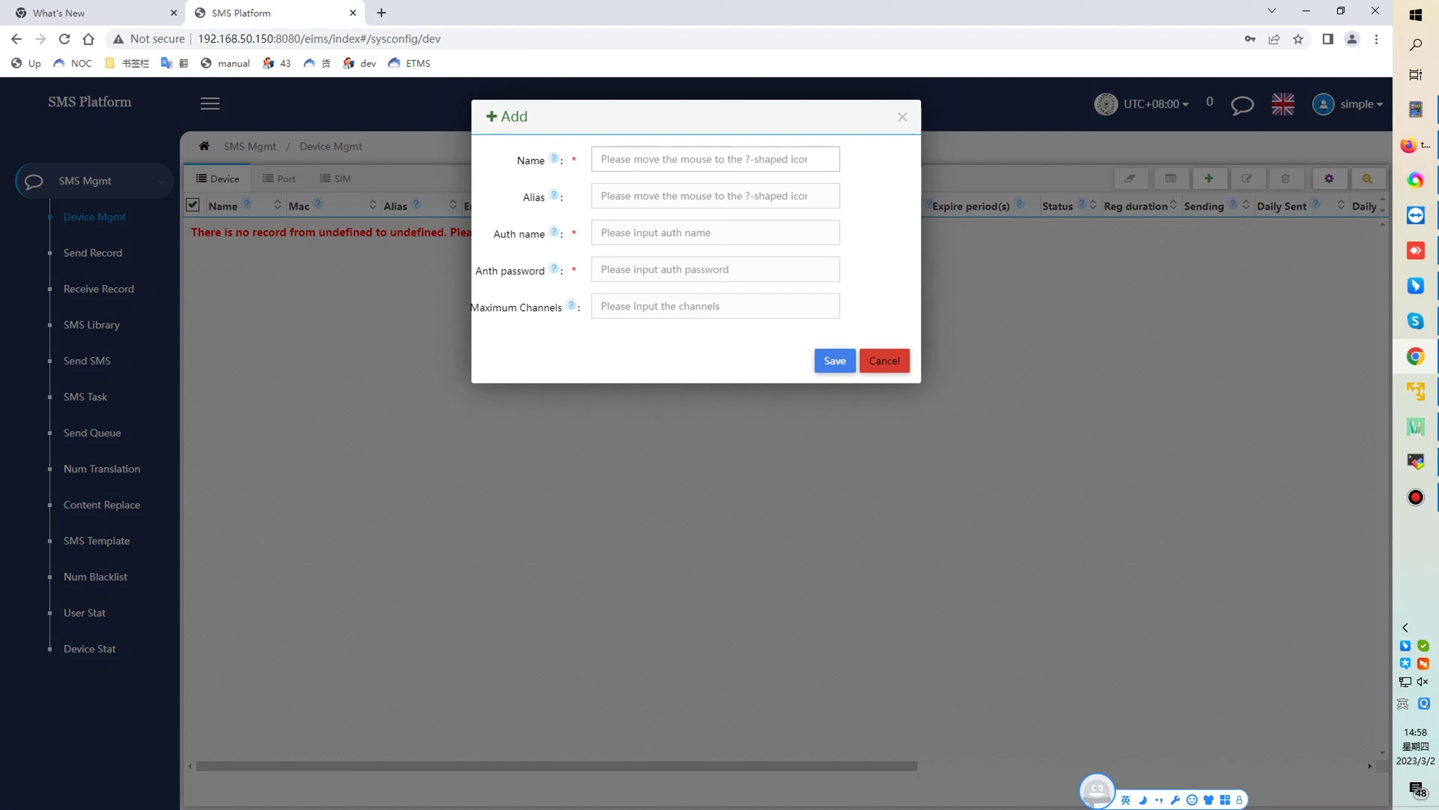
- Save a new device with name, alias and auth name sk plus an auth password
type("sk")
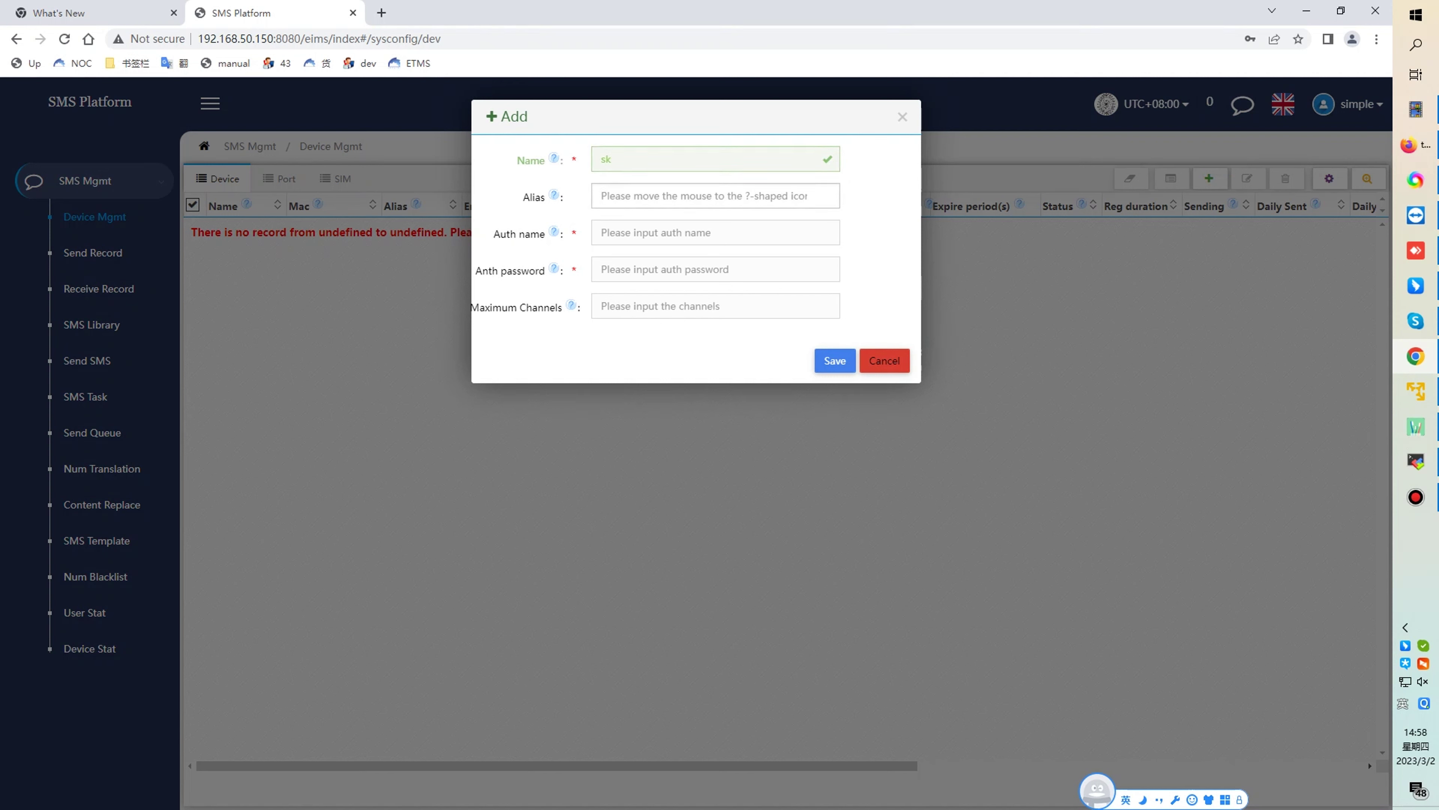
left_click(611, 195)
type("sk")
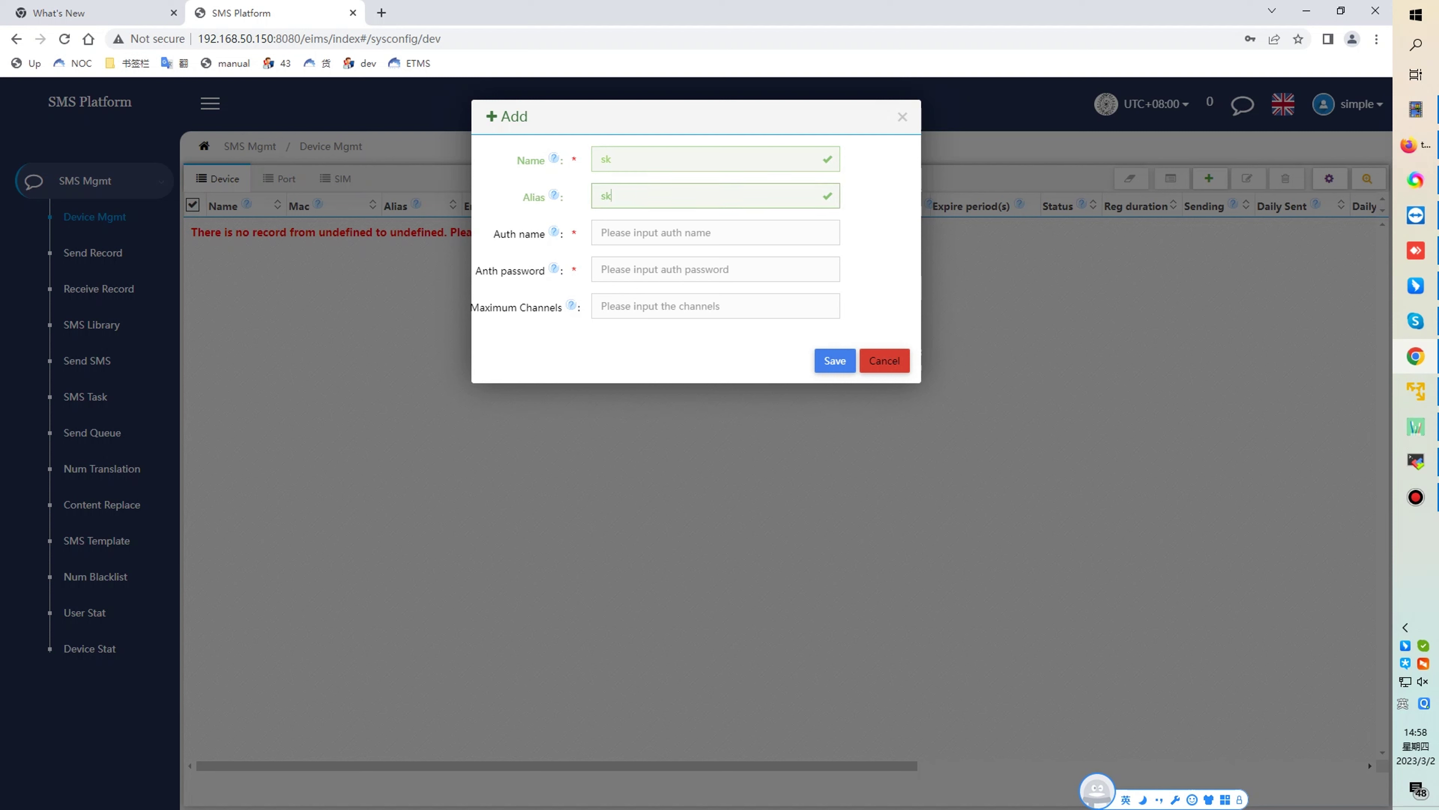
left_click(611, 232)
type("sk")
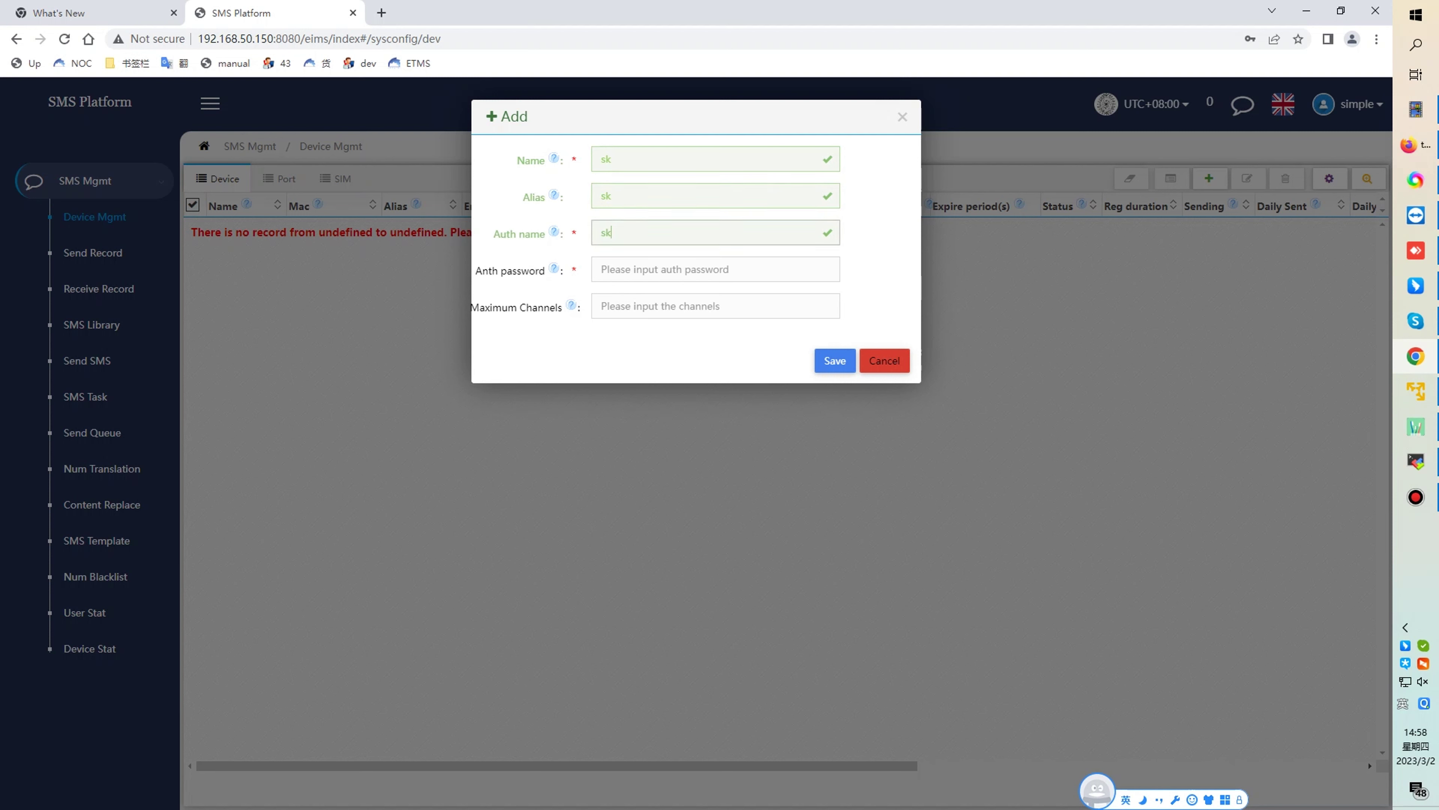
left_click(611, 269)
type("888888")
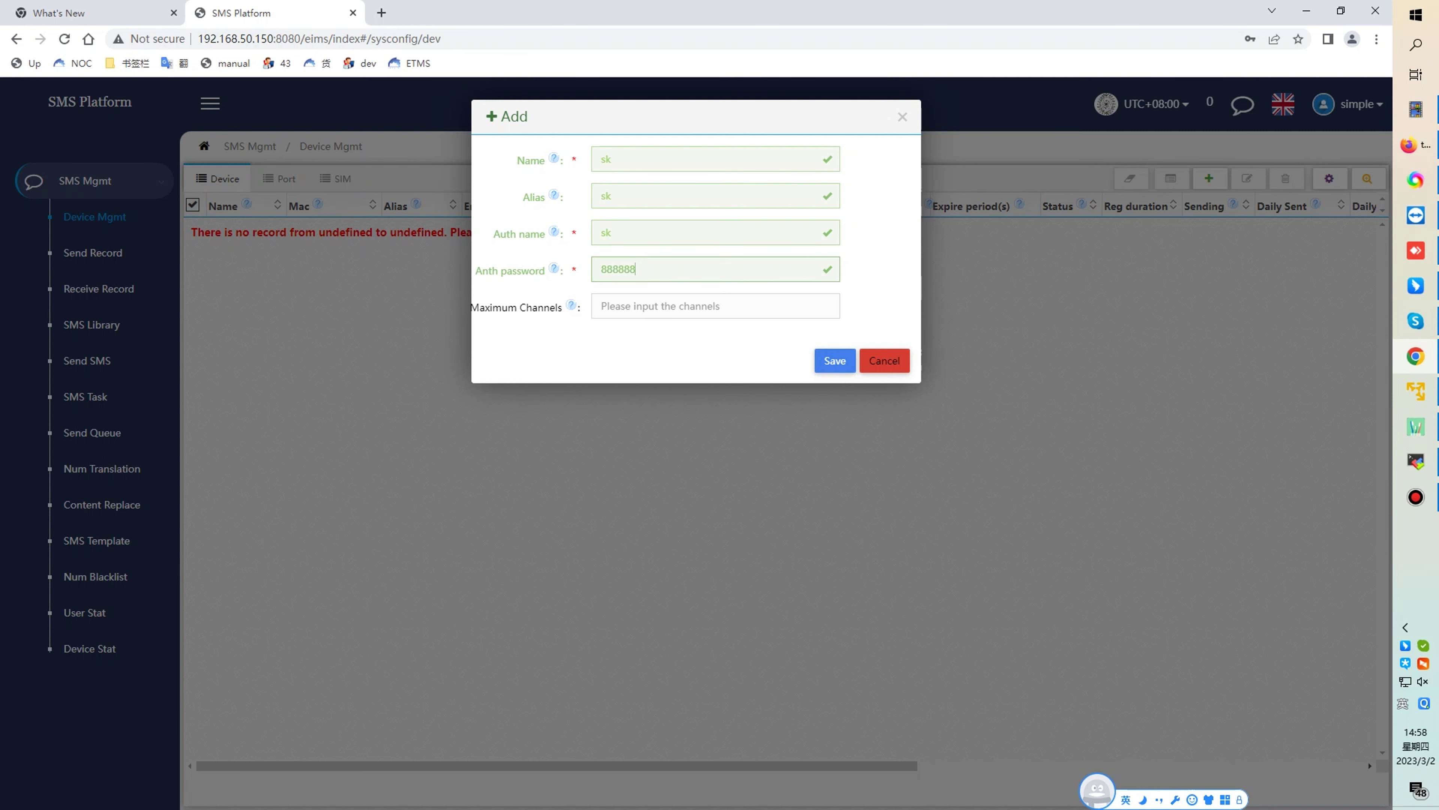
left_click(835, 361)
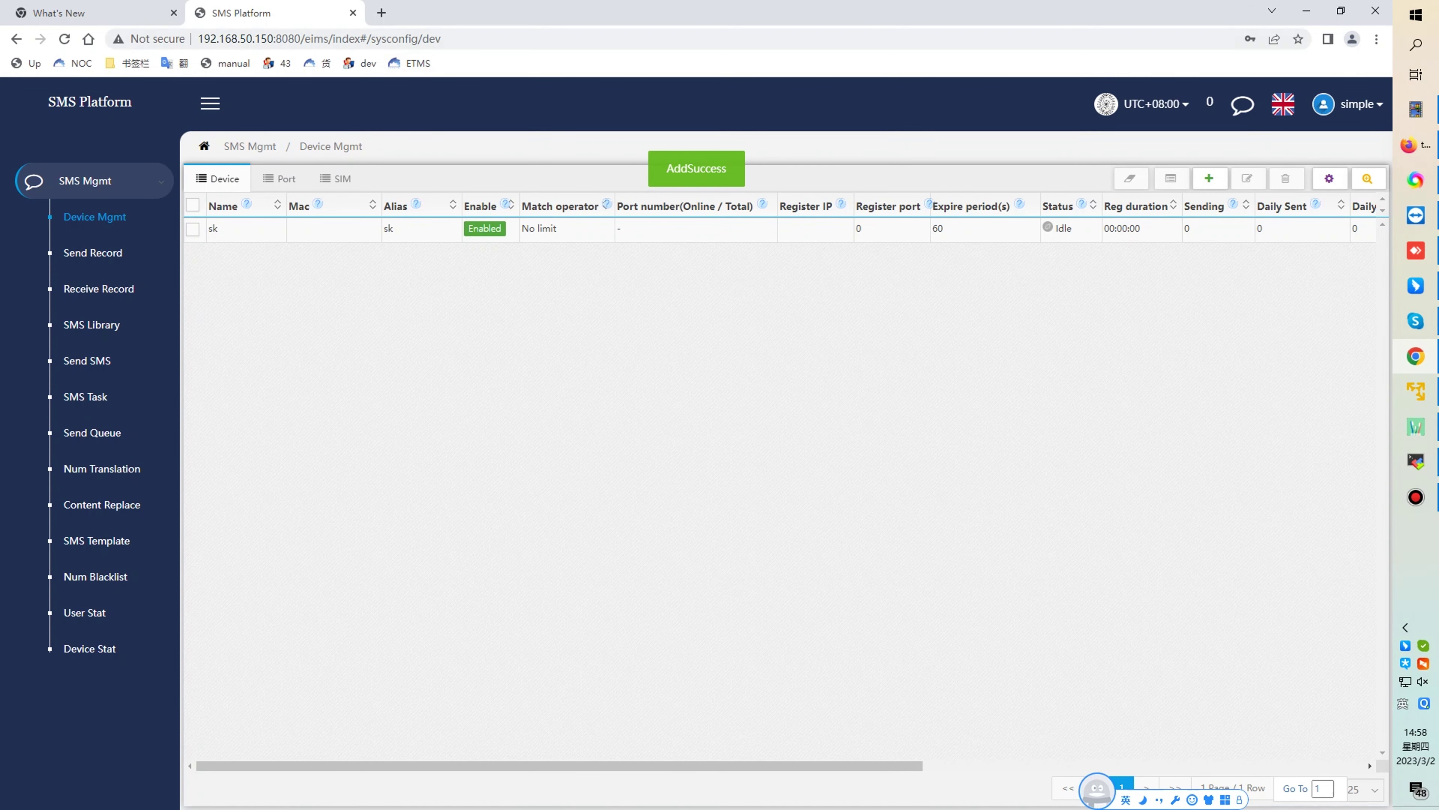
- Go to the gateway address 192.168.50.199 in a new browser tab
left_click(382, 13)
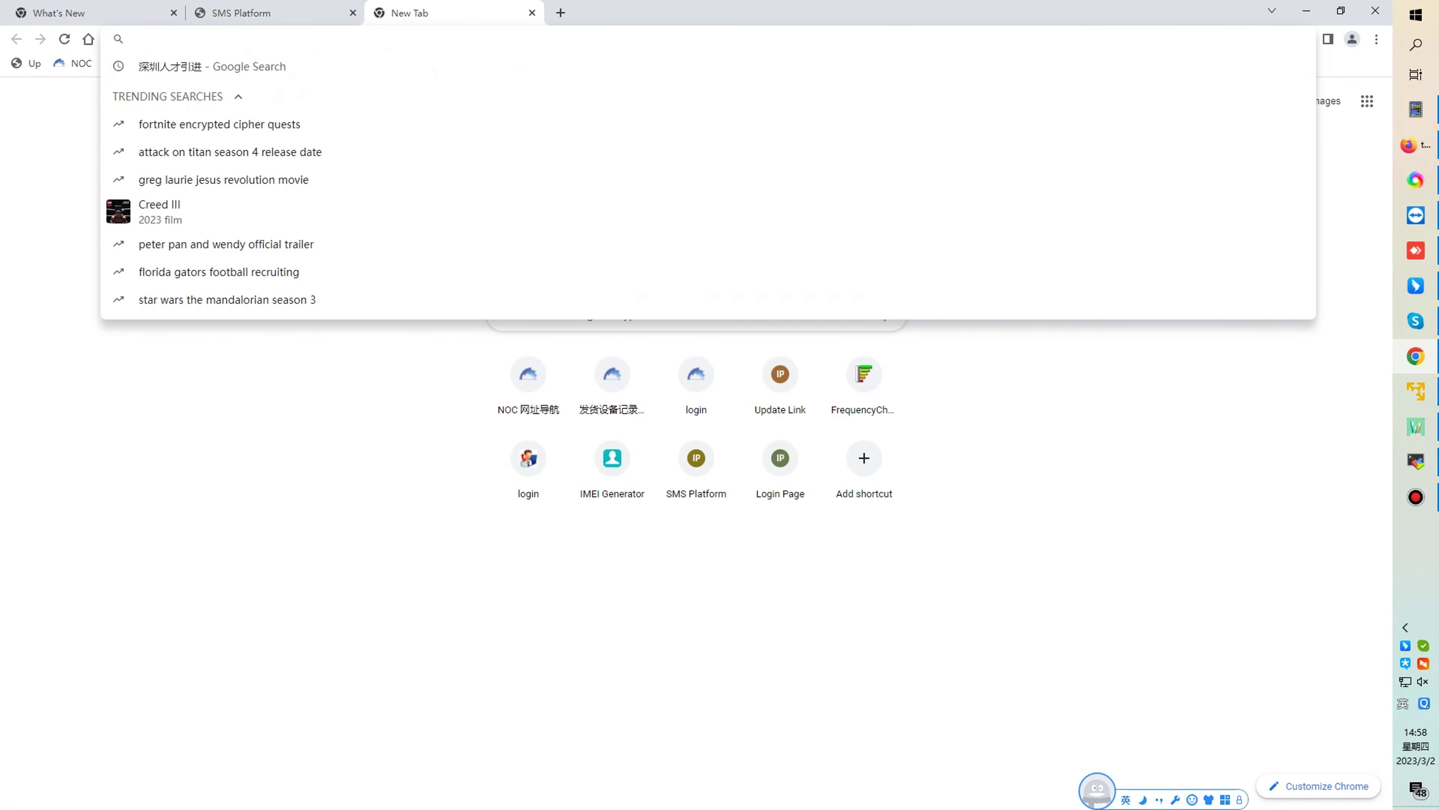
type("192.168.")
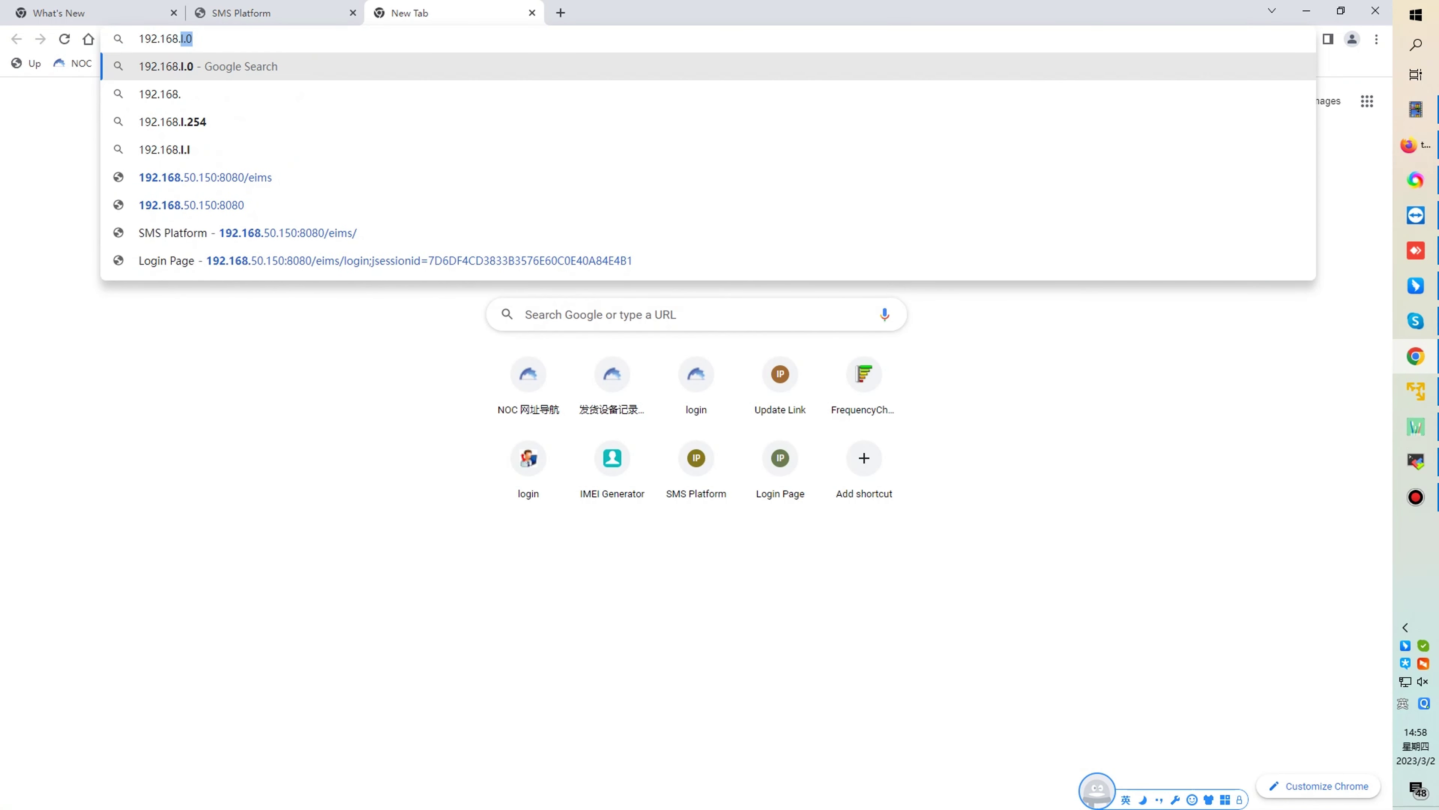
type("50.199")
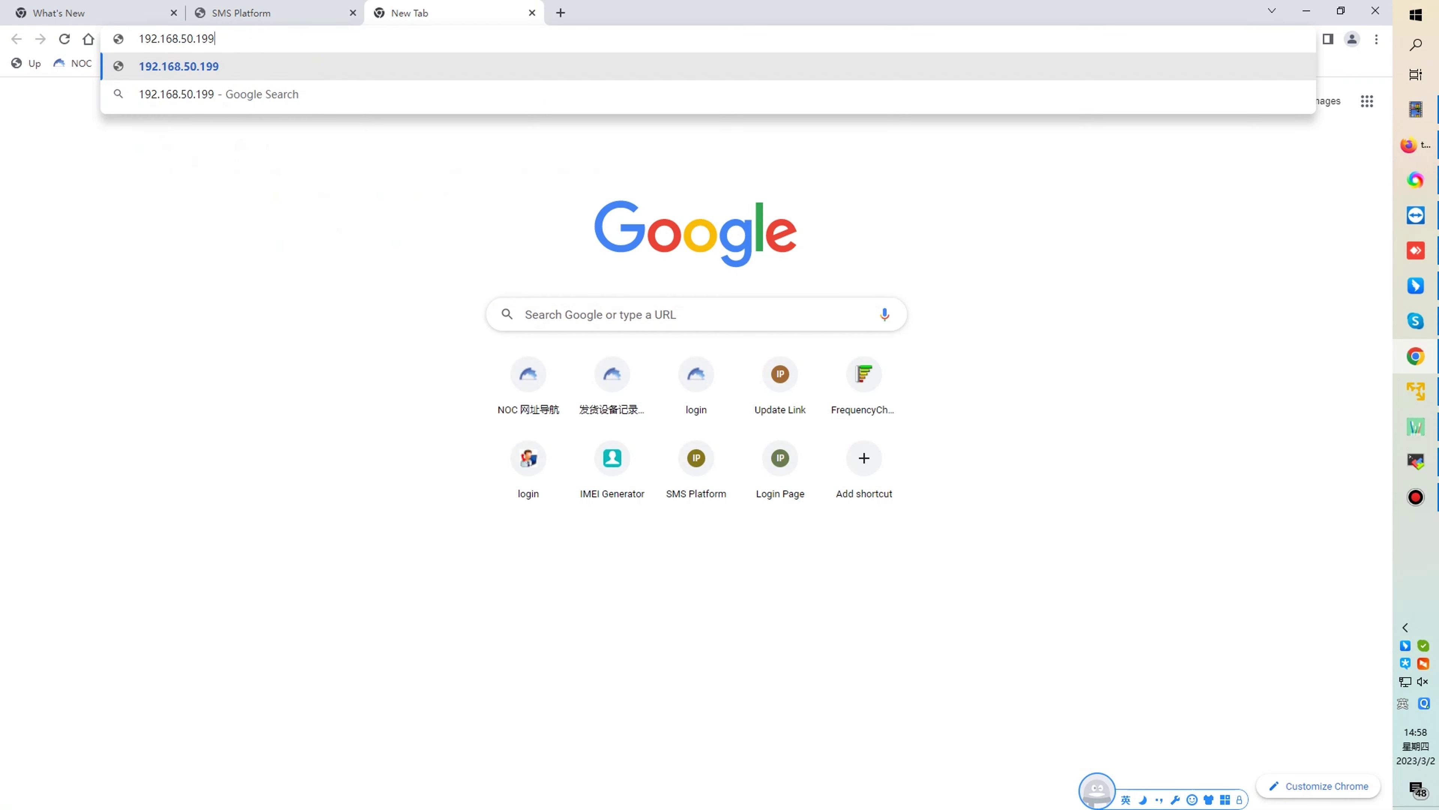
key("Return")
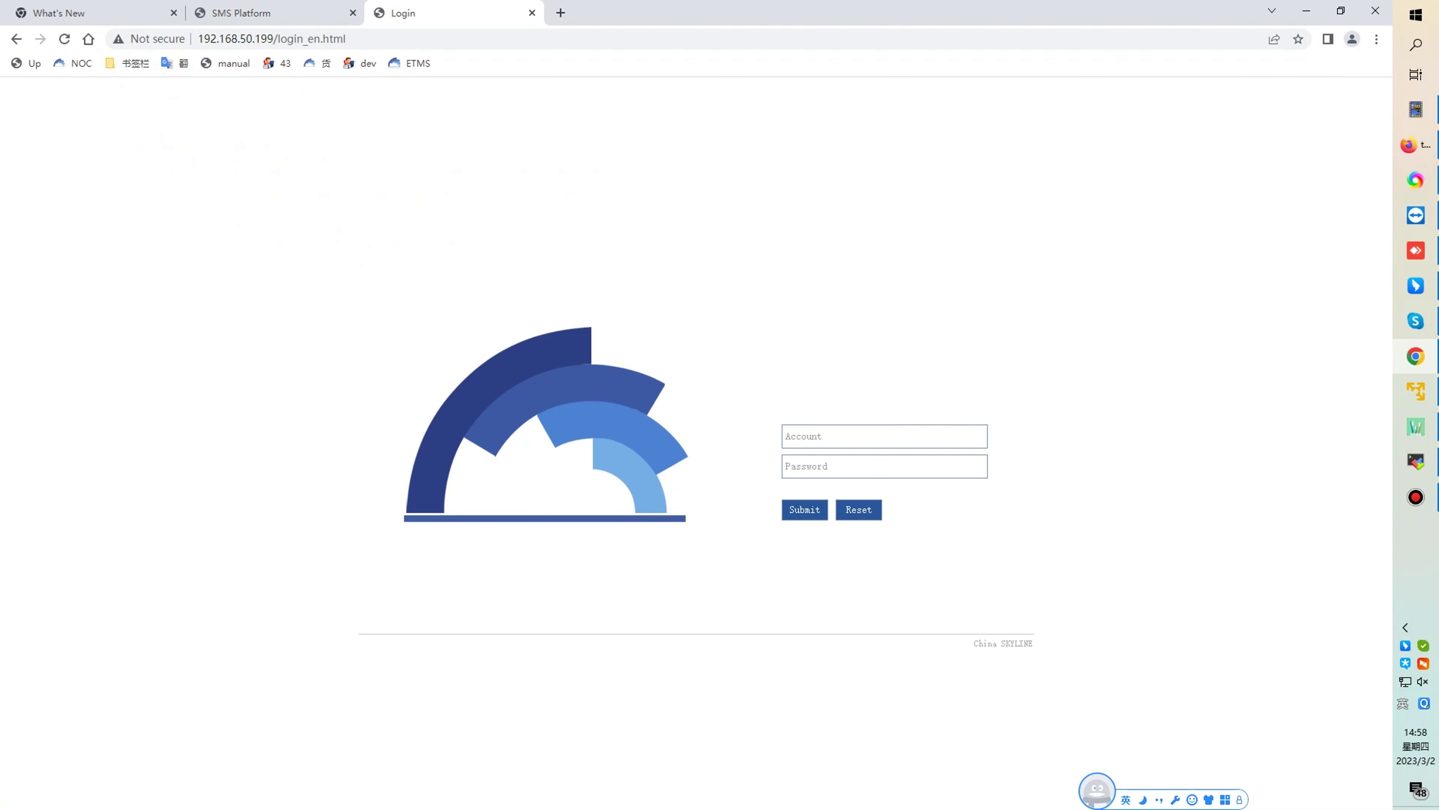
- Sign in to the Skyline gateway with its account and password, declining password saving
left_click(884, 436)
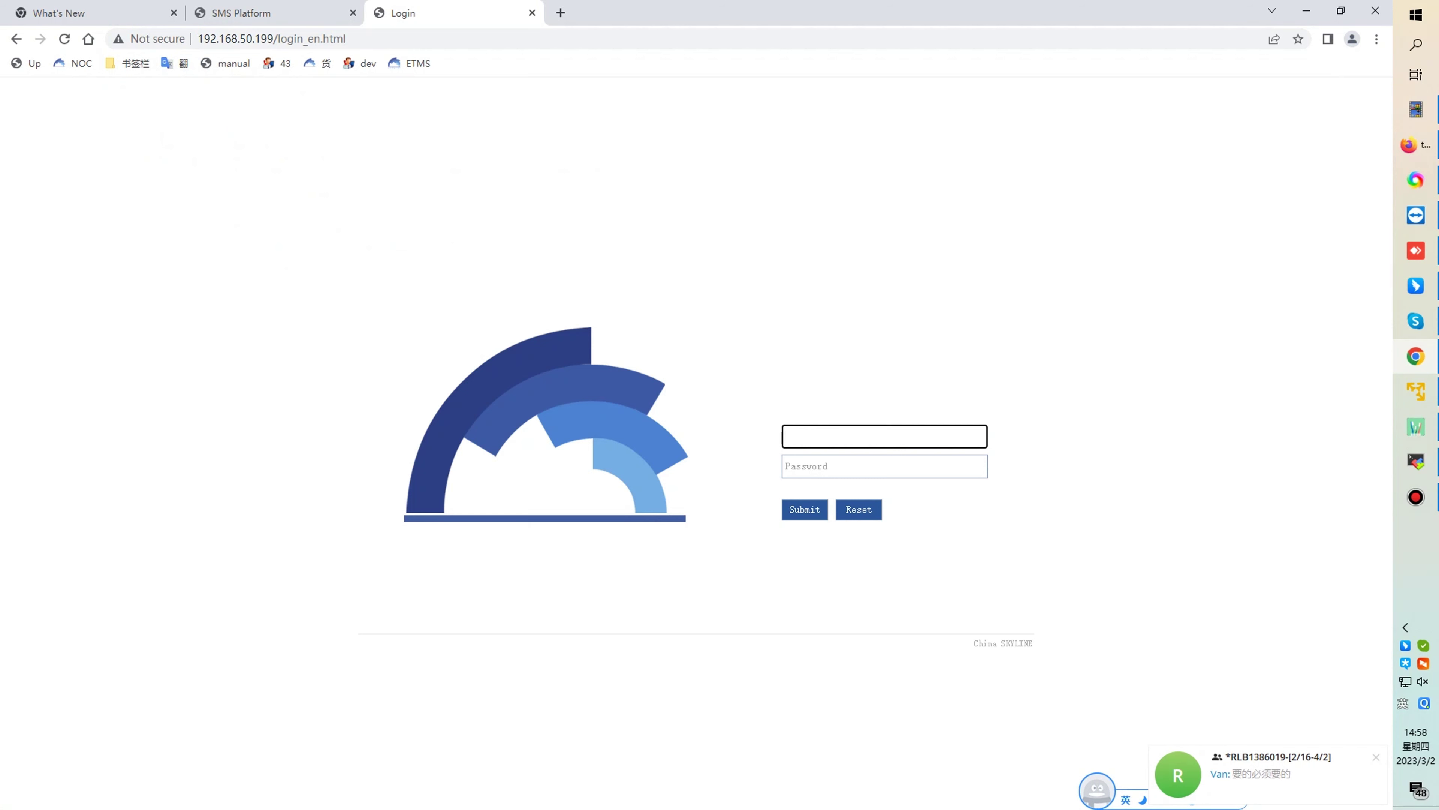
left_click(884, 466)
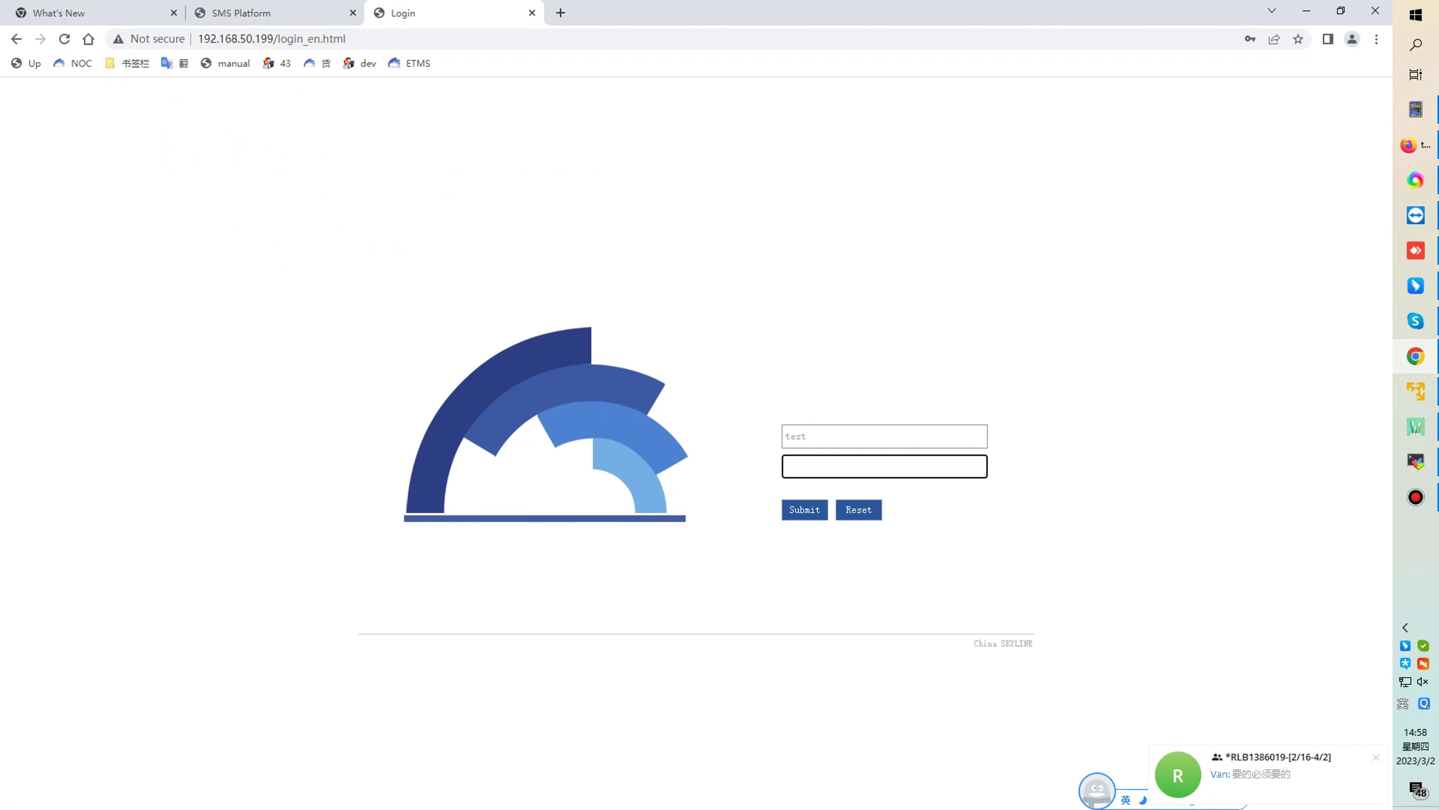
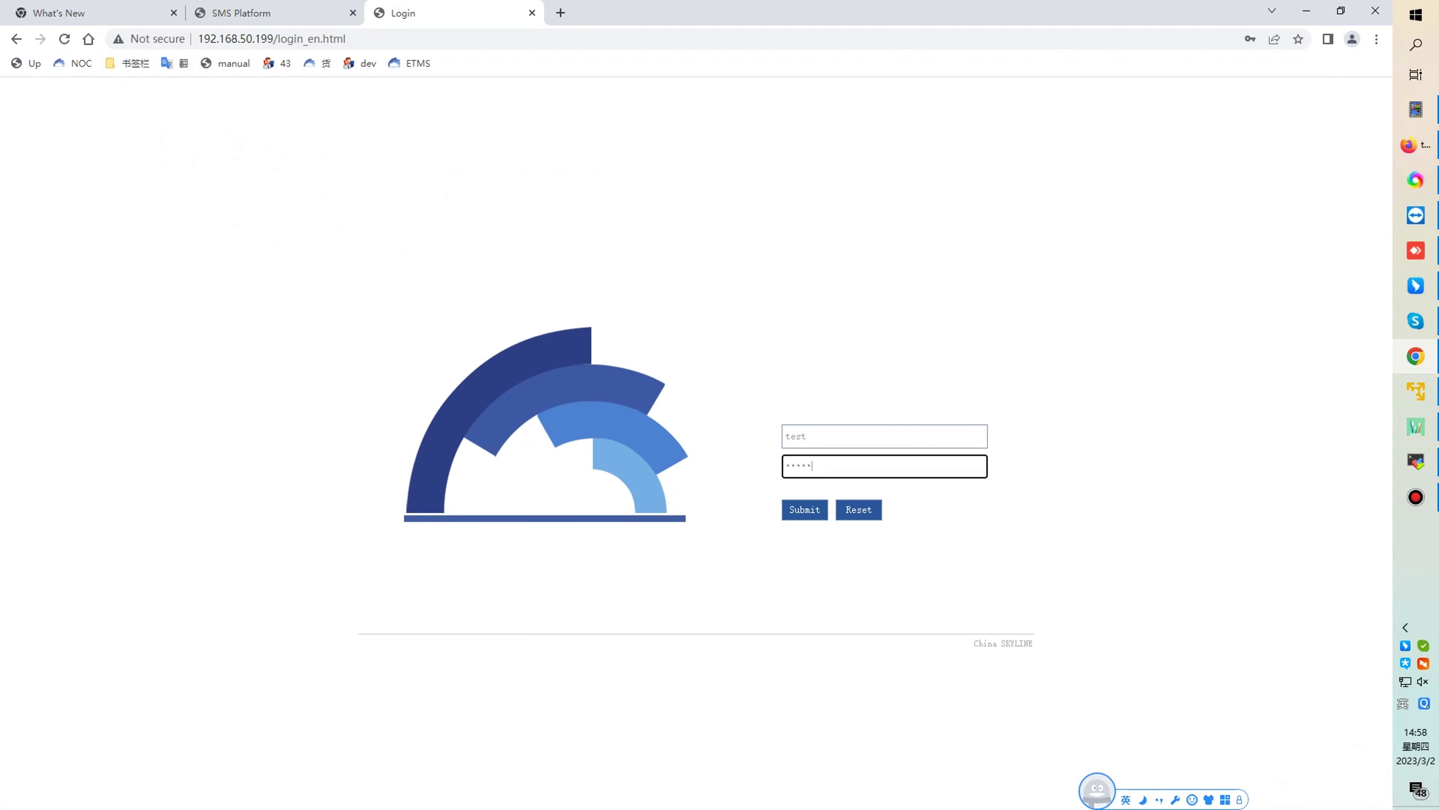
key("Return")
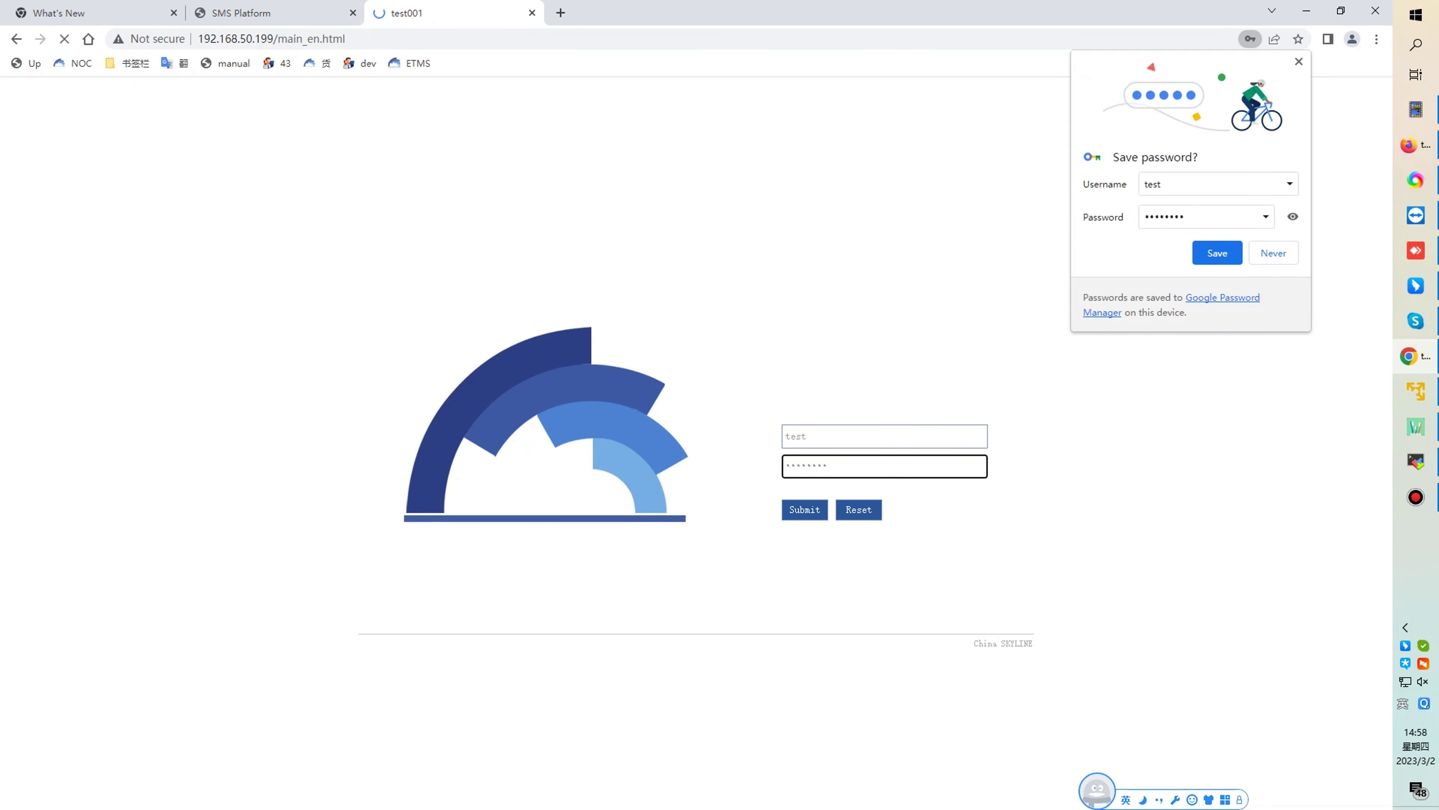
left_click(1299, 61)
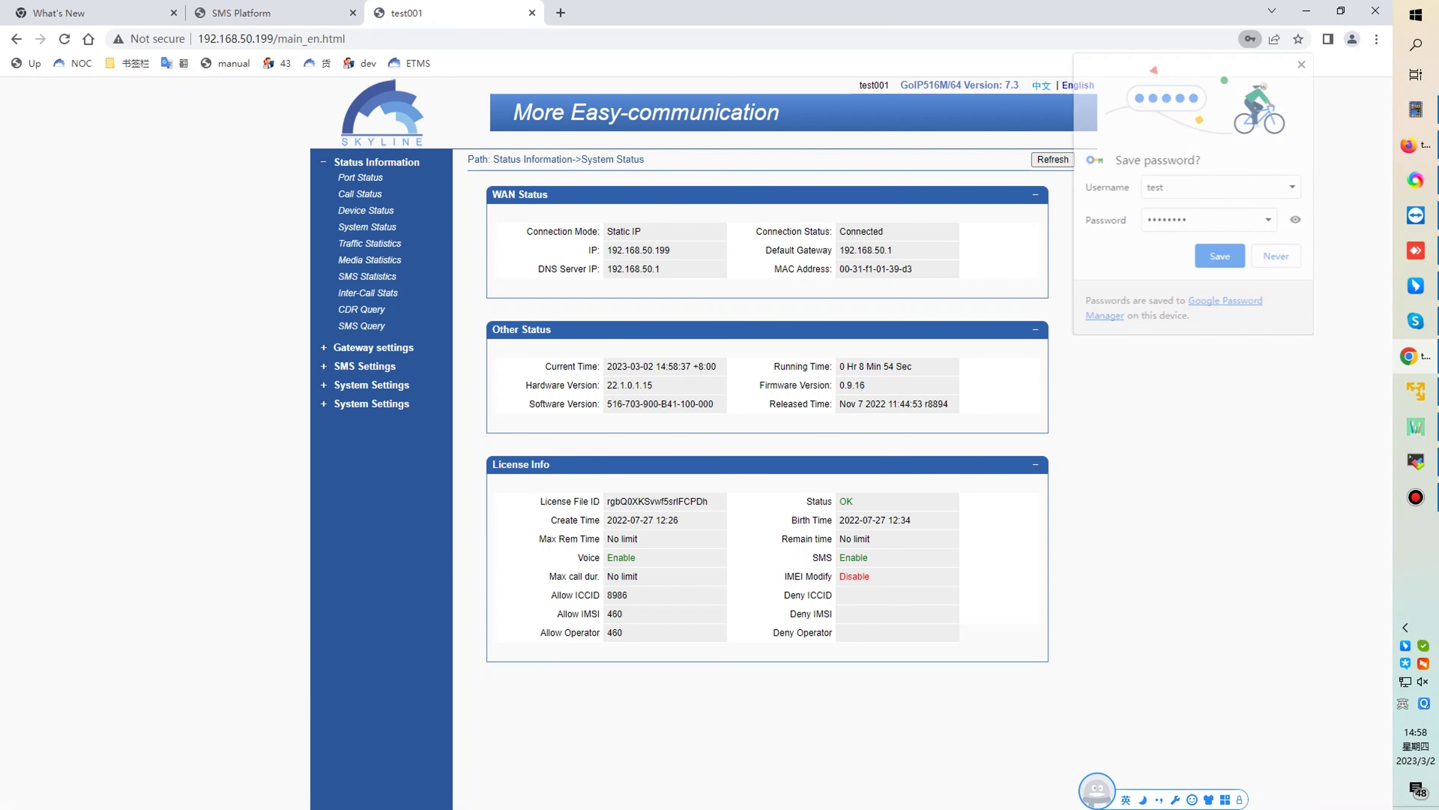
left_click(364, 366)
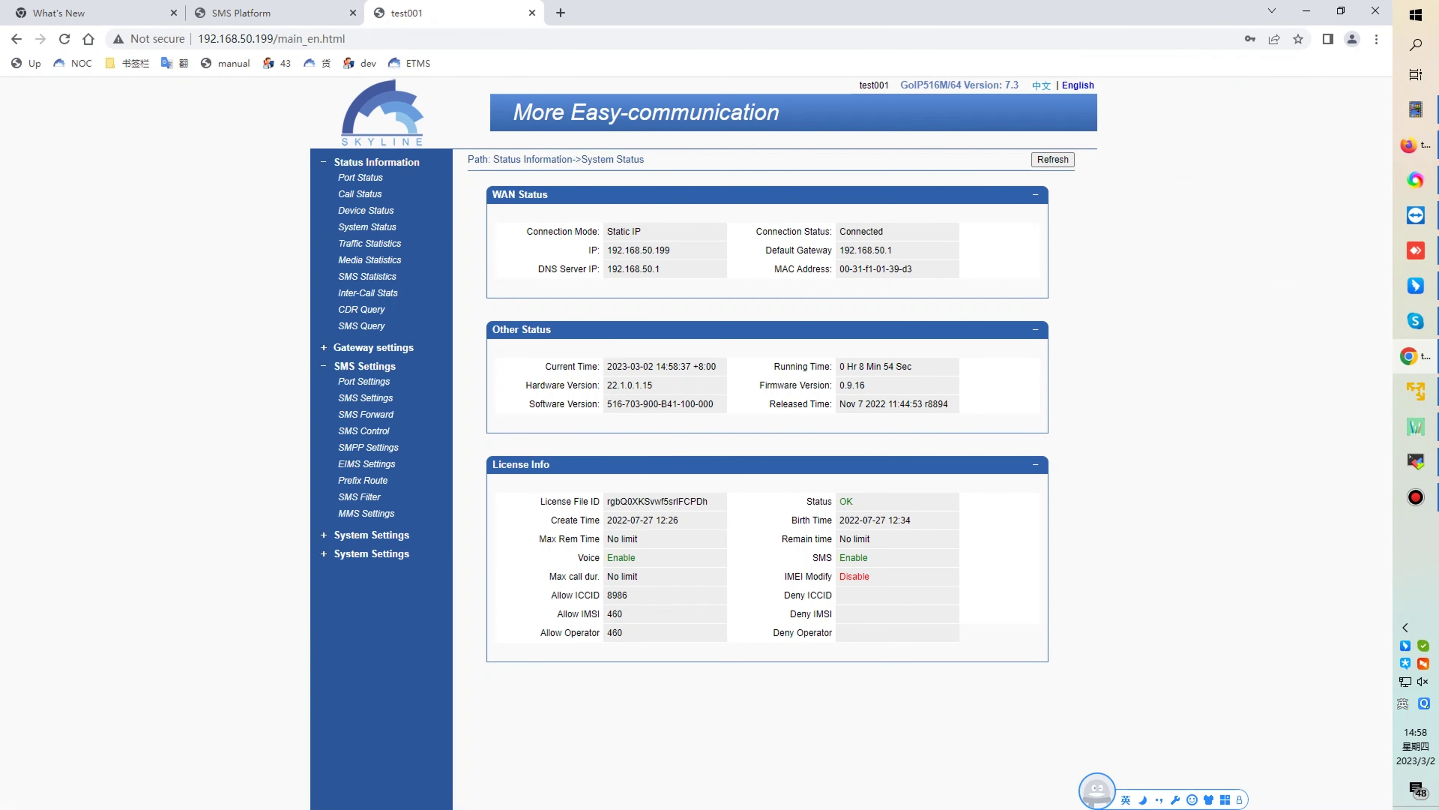
- Submit EIMS settings with server address 192.168.50.150, user name sk and a new password
left_click(368, 463)
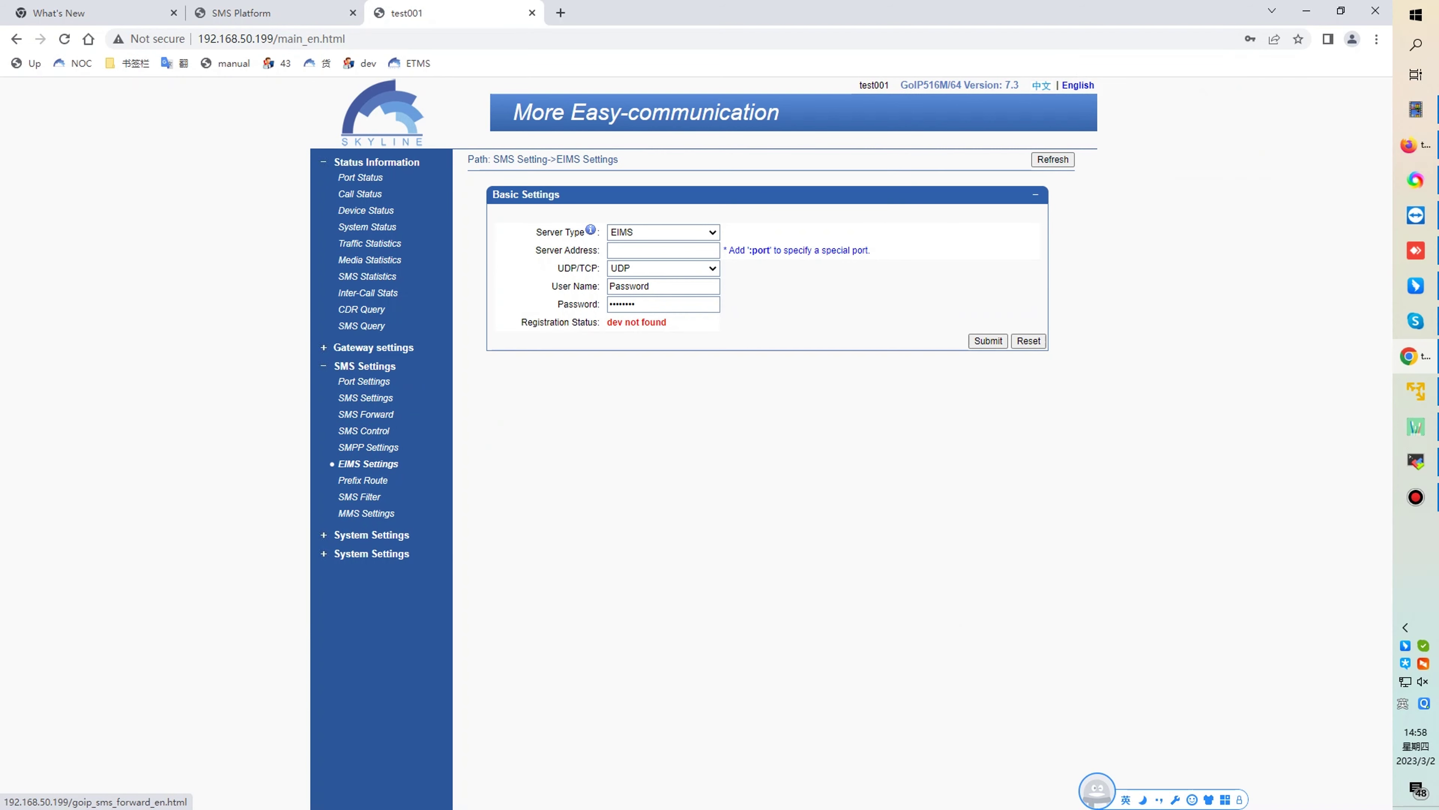
left_click(663, 250)
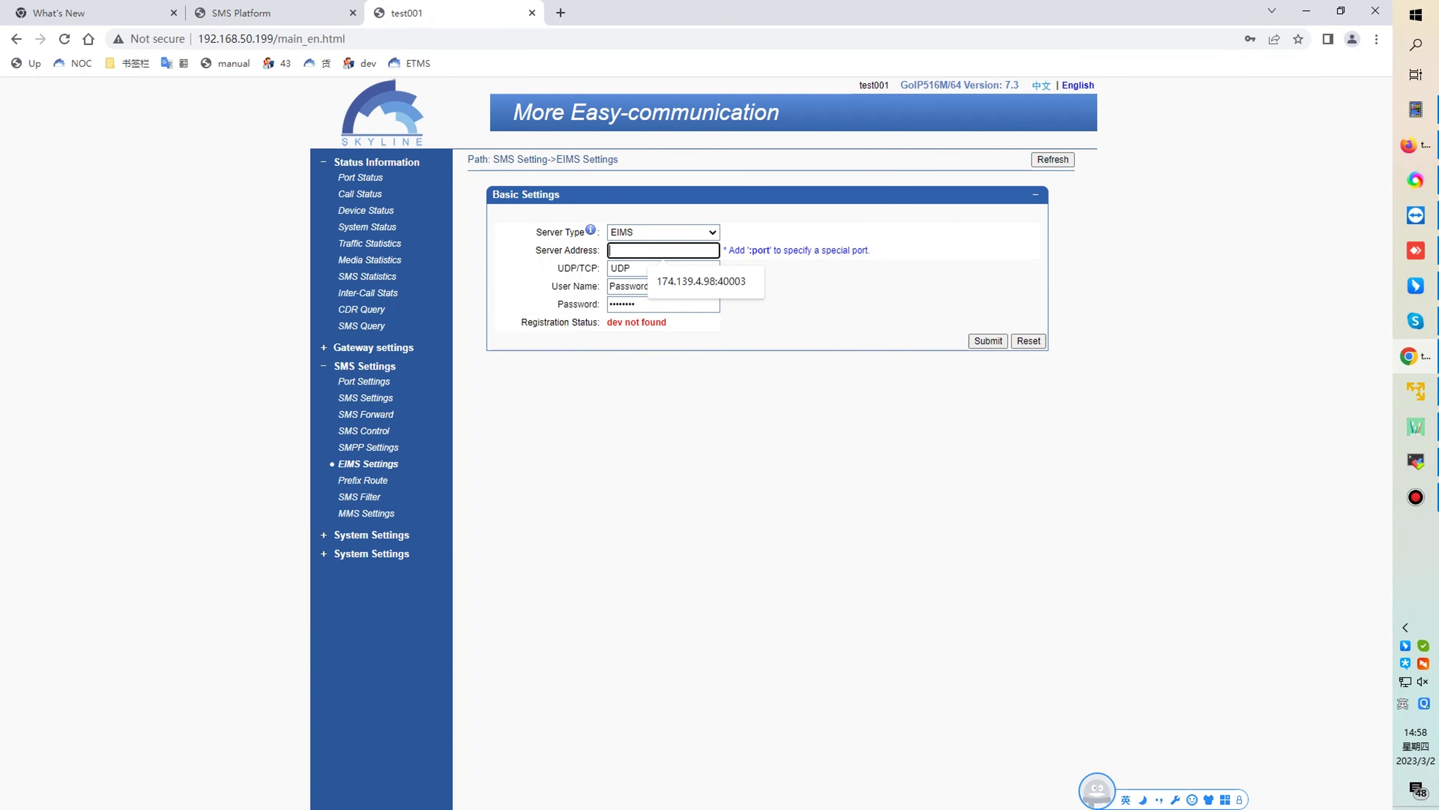
type("192.1")
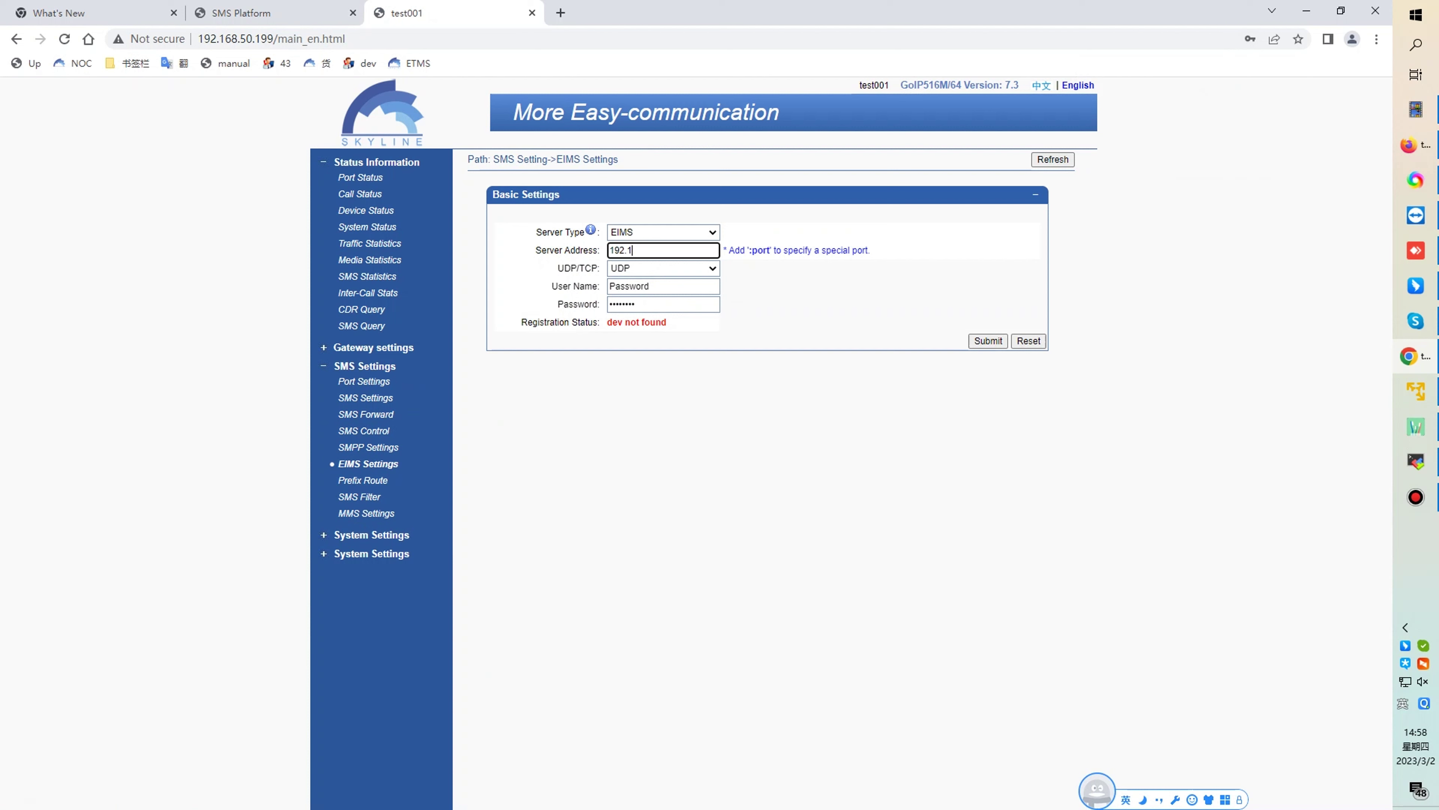
type("68.50.150")
left_click(649, 285)
key("BackSpace")
key("BackSpace")
key("BackSpace")
key("BackSpace")
key("BackSpace")
key("BackSpace")
key("BackSpace")
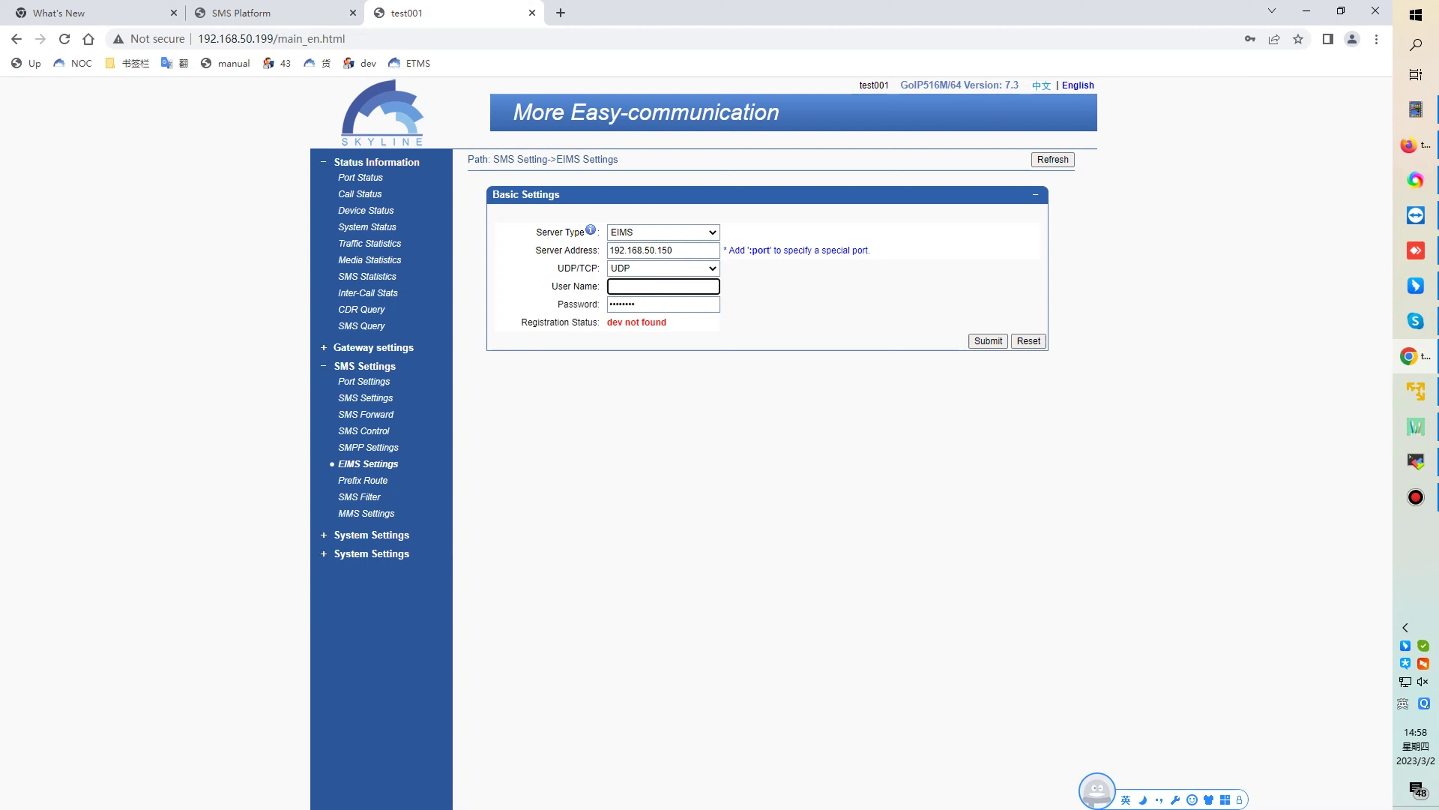
type("sk")
key("Tab")
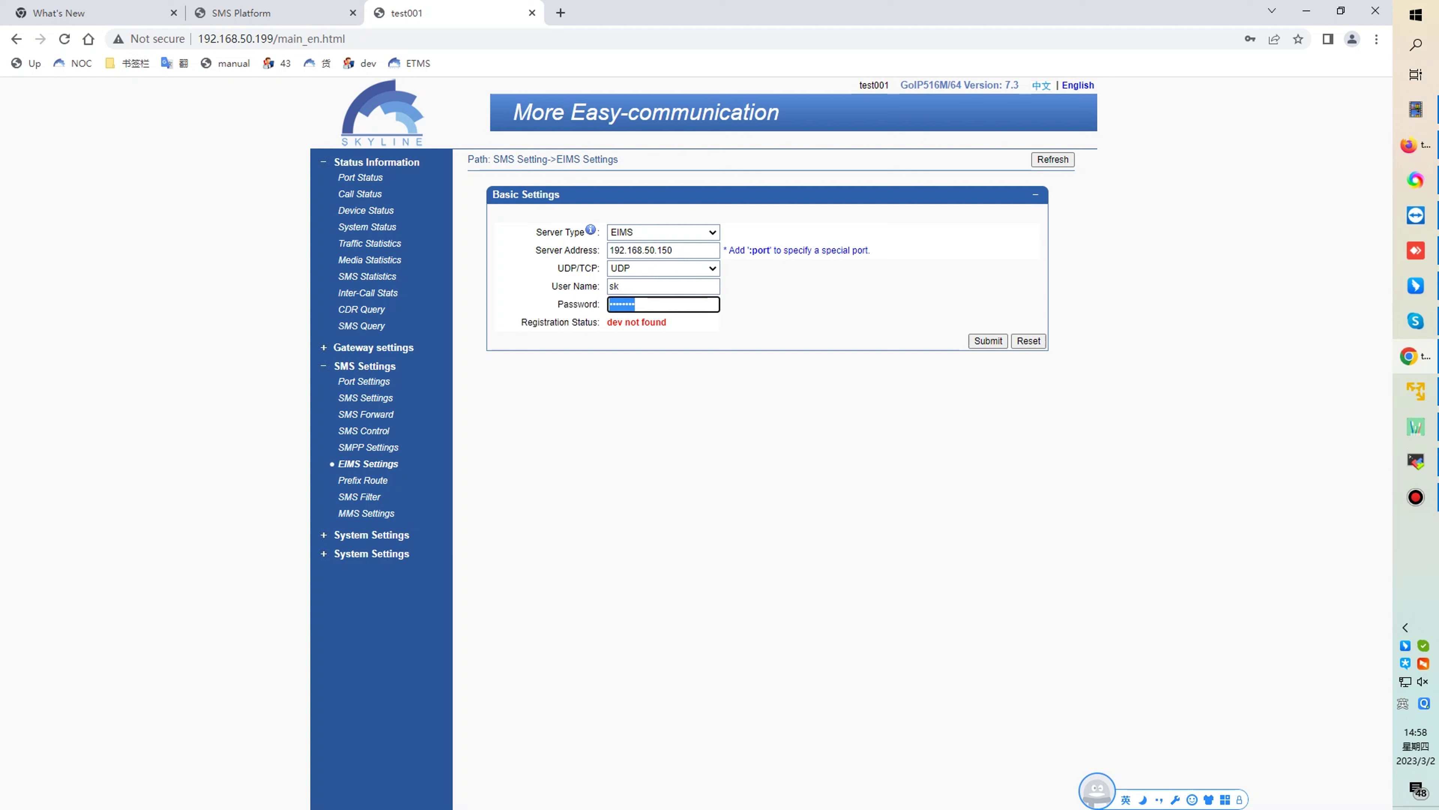
key("Tab")
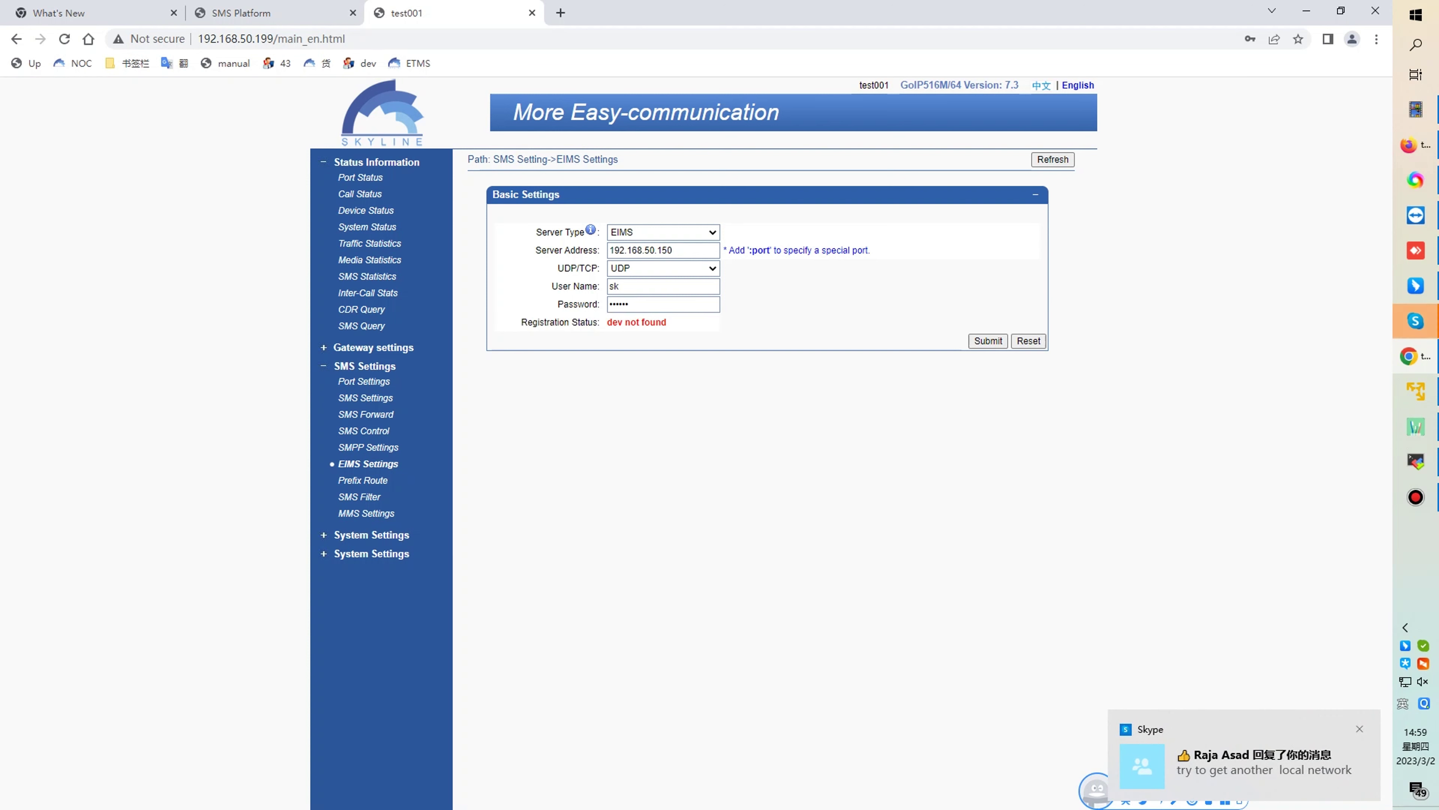
left_click(371, 535)
- Save the gateway configuration and confirm the reboot, then start filling the login
left_click(374, 632)
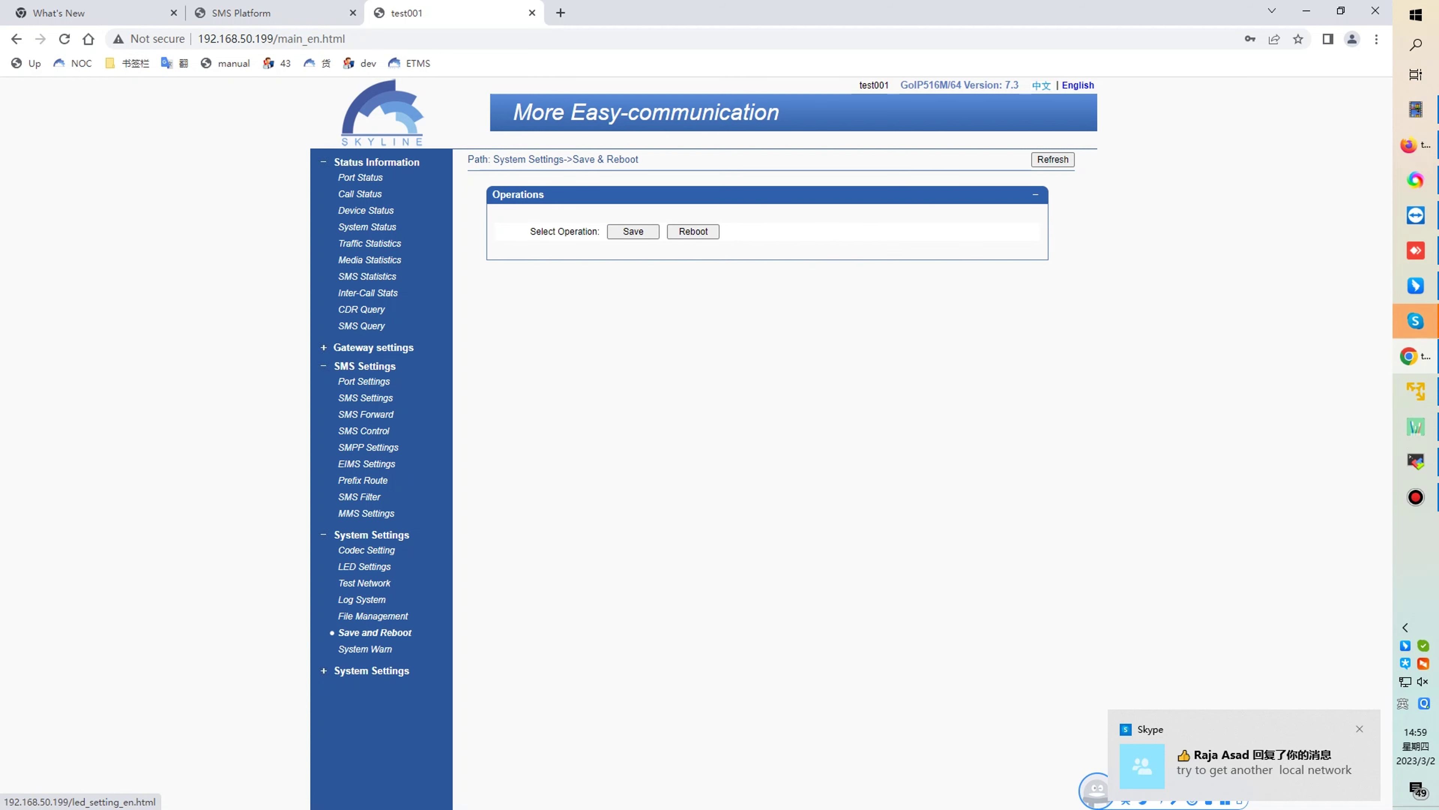
left_click(633, 231)
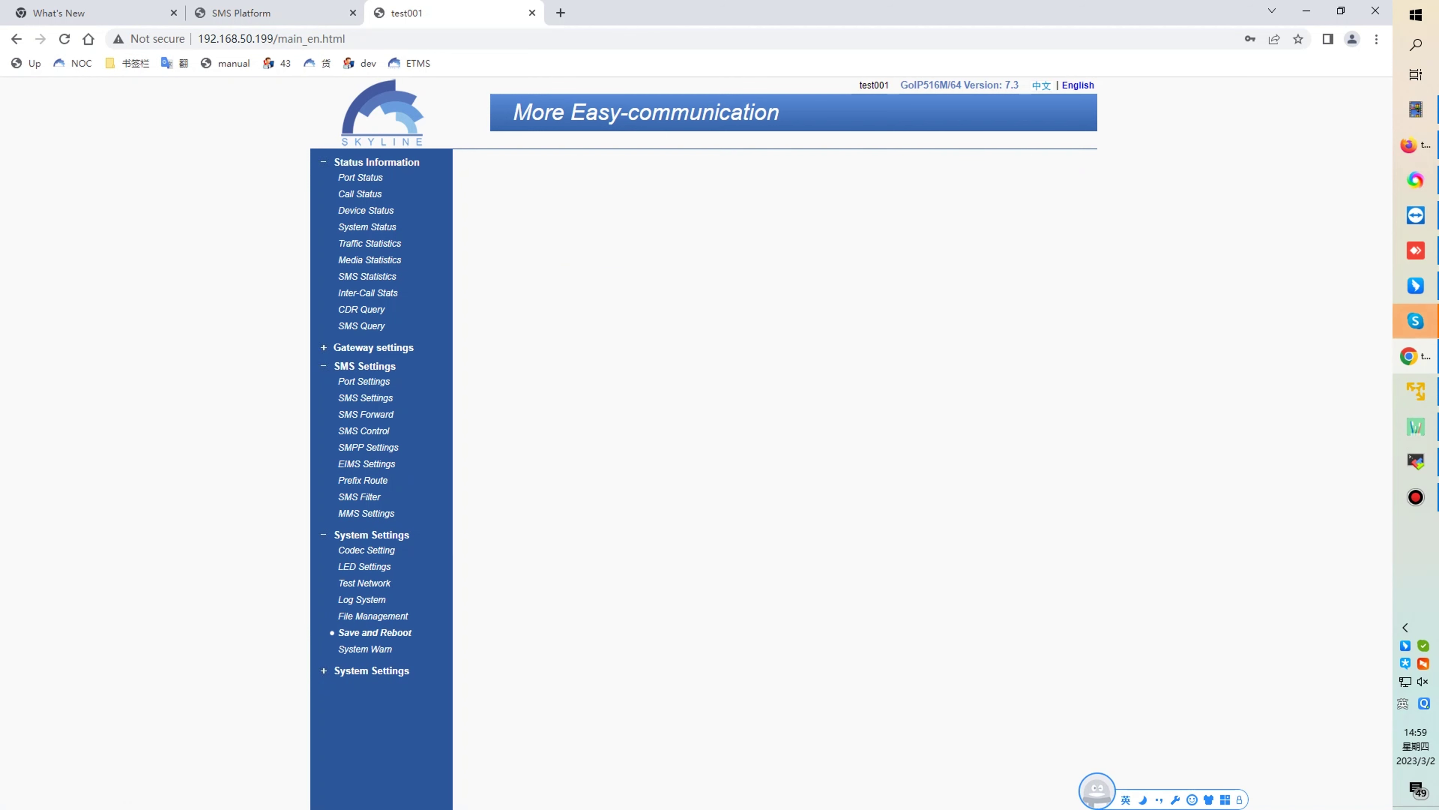
left_click(693, 244)
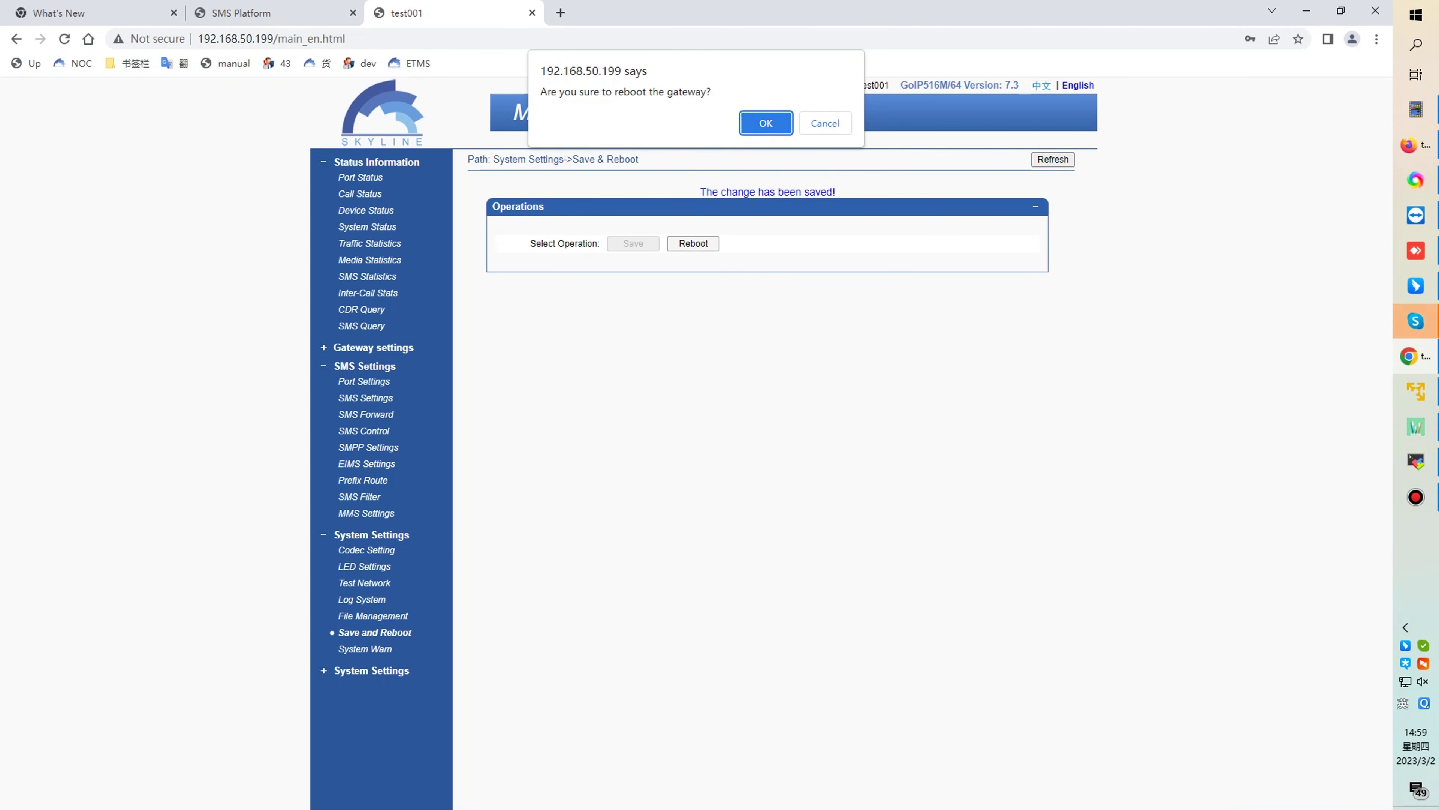
key("Return")
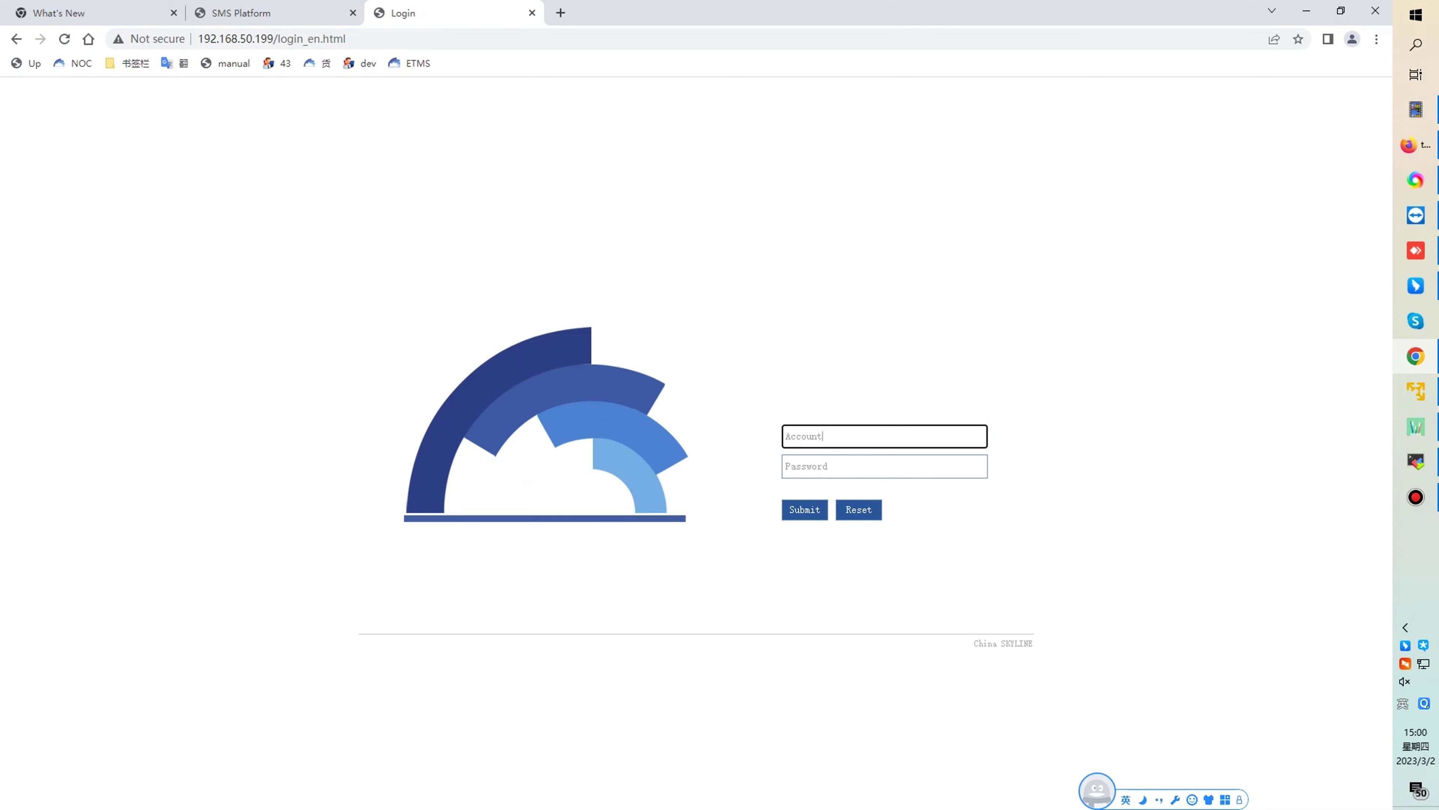
type("root")
key("Tab")
- Log back in to the gateway with the corrected account name and its password
left_click(807, 435)
key("BackSpace")
key("BackSpace")
key("BackSpace")
key("Tab")
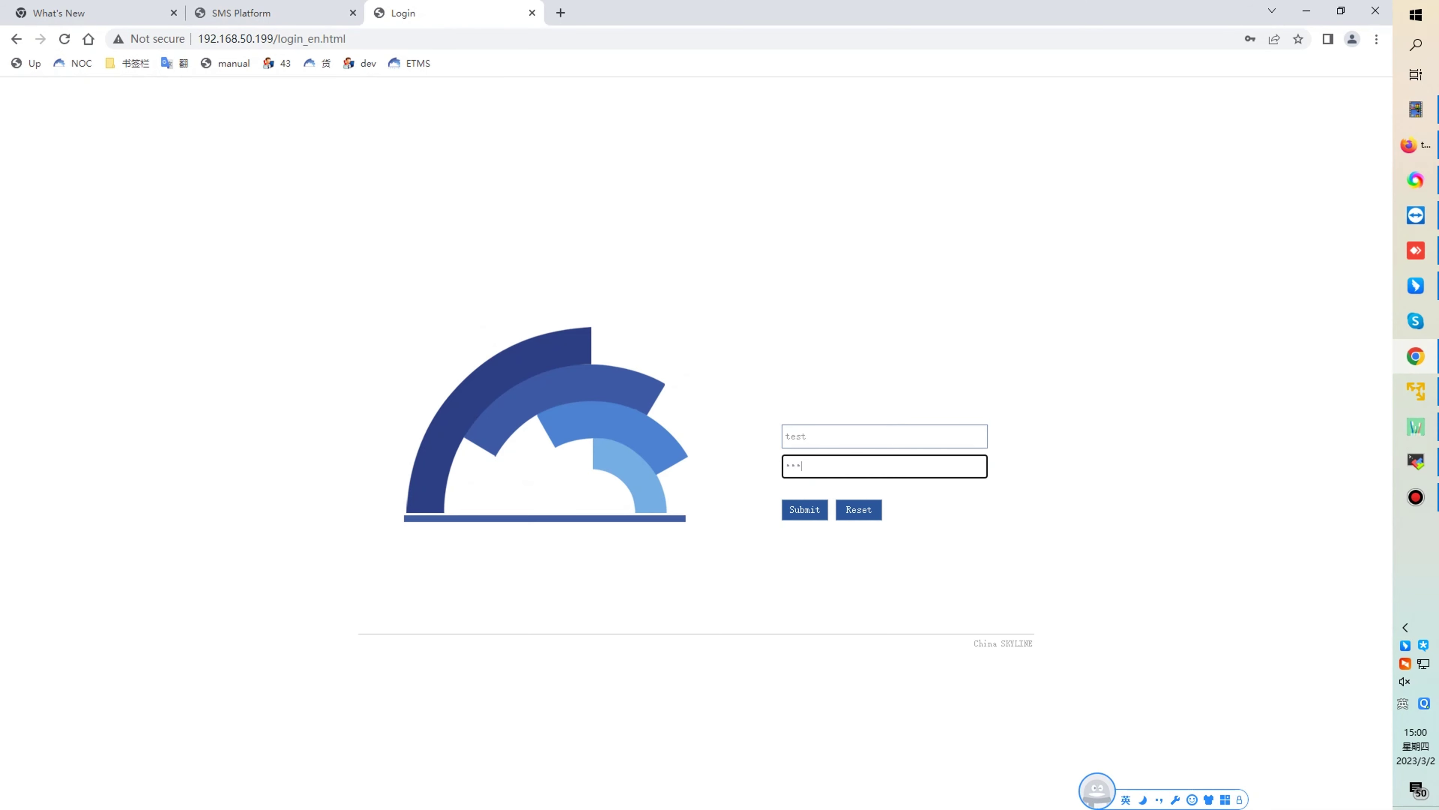
key("Return")
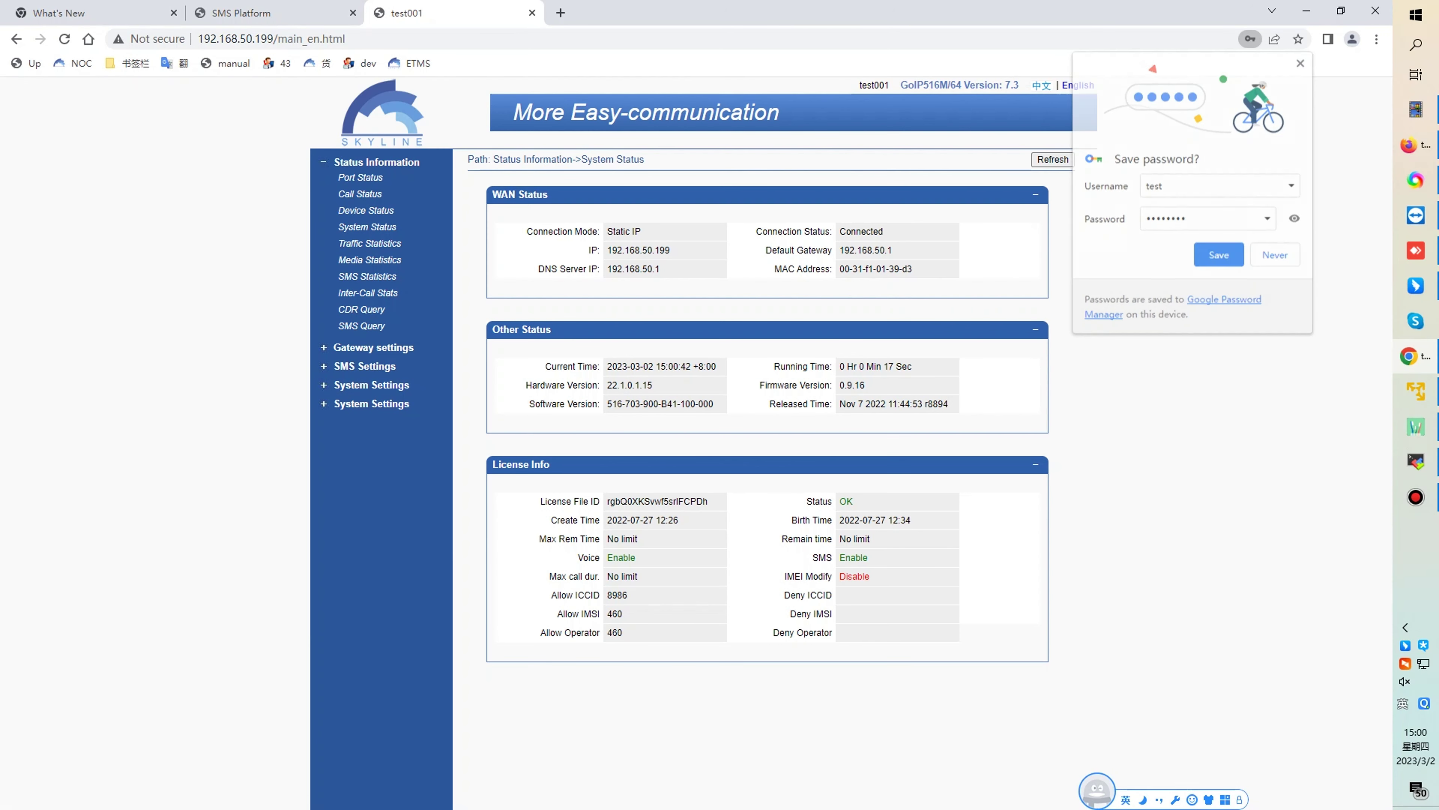
- Check that EIMS Registration Status reads OK, then return to the SMS Platform tab
left_click(365, 366)
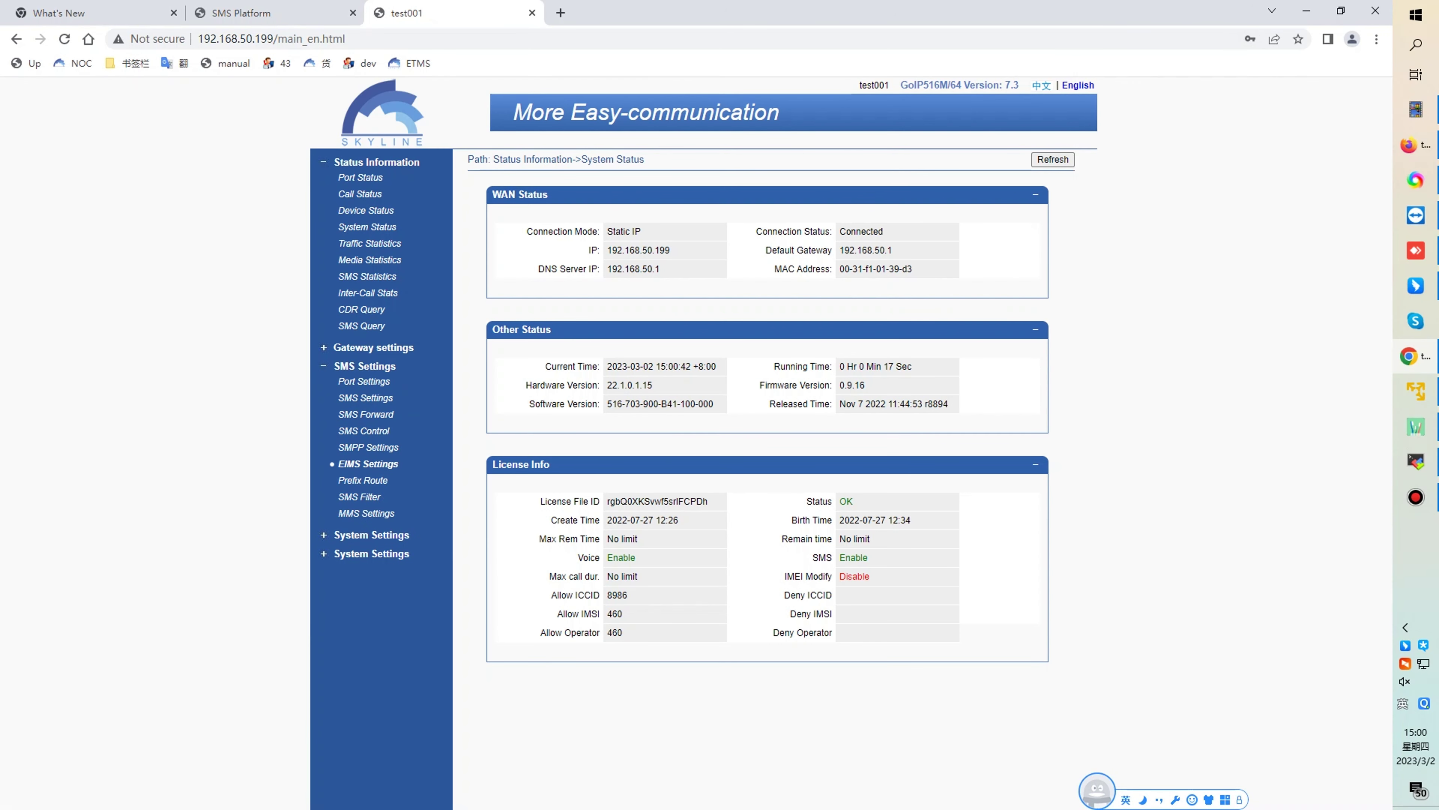
left_click(369, 464)
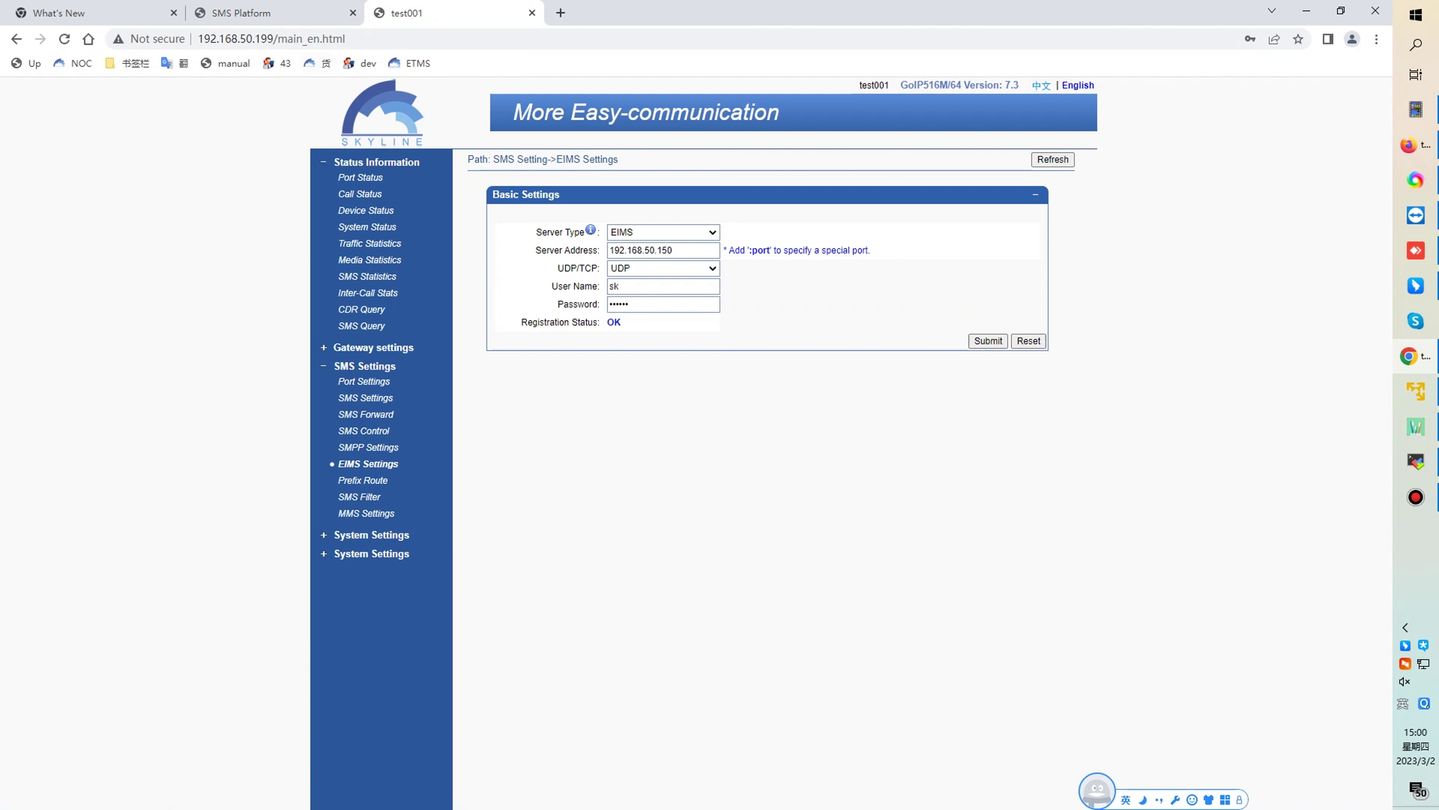
key("ctrl+shift+Tab")
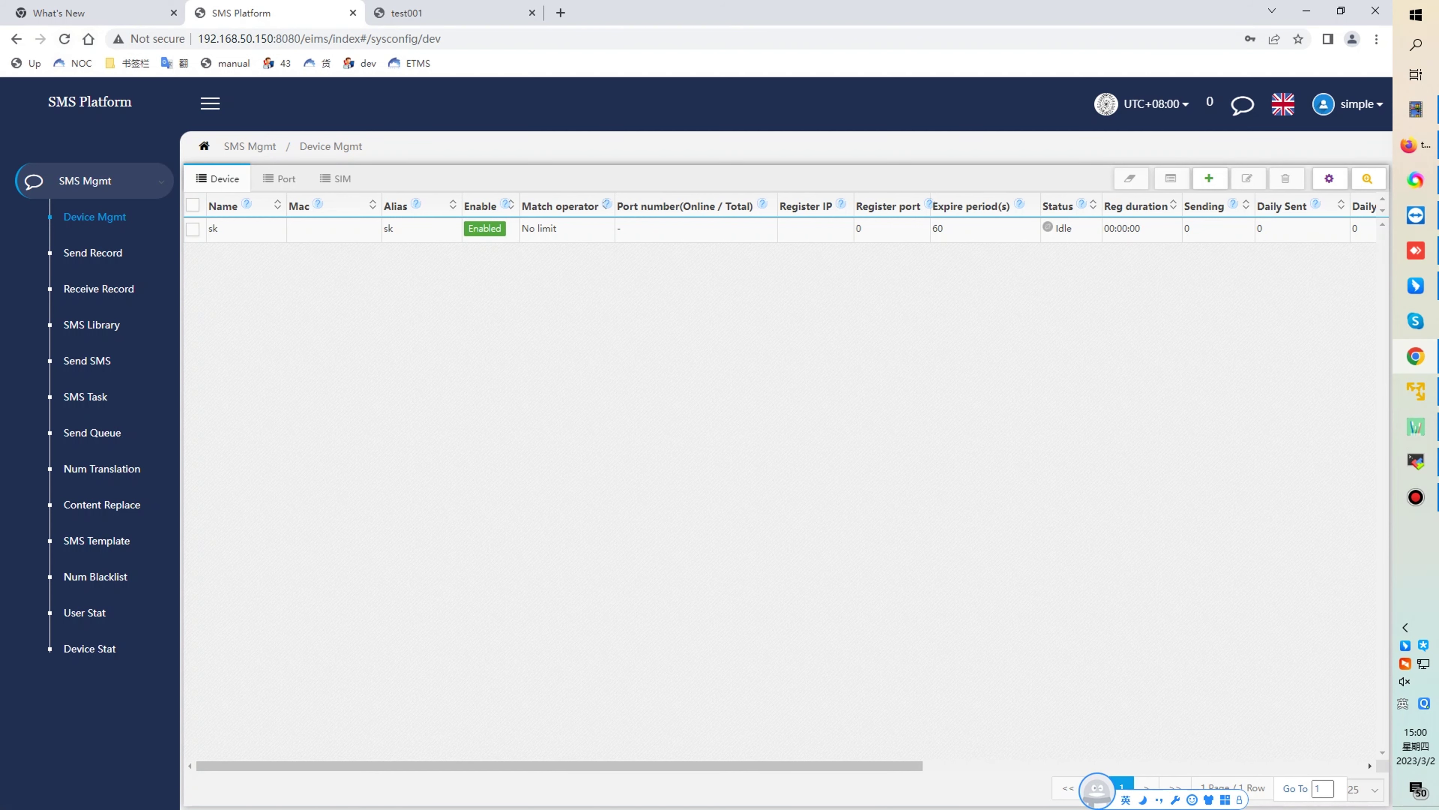
- Reload Device Mgmt to show sk as Normal, select it, and go to Send SMS
left_click(64, 39)
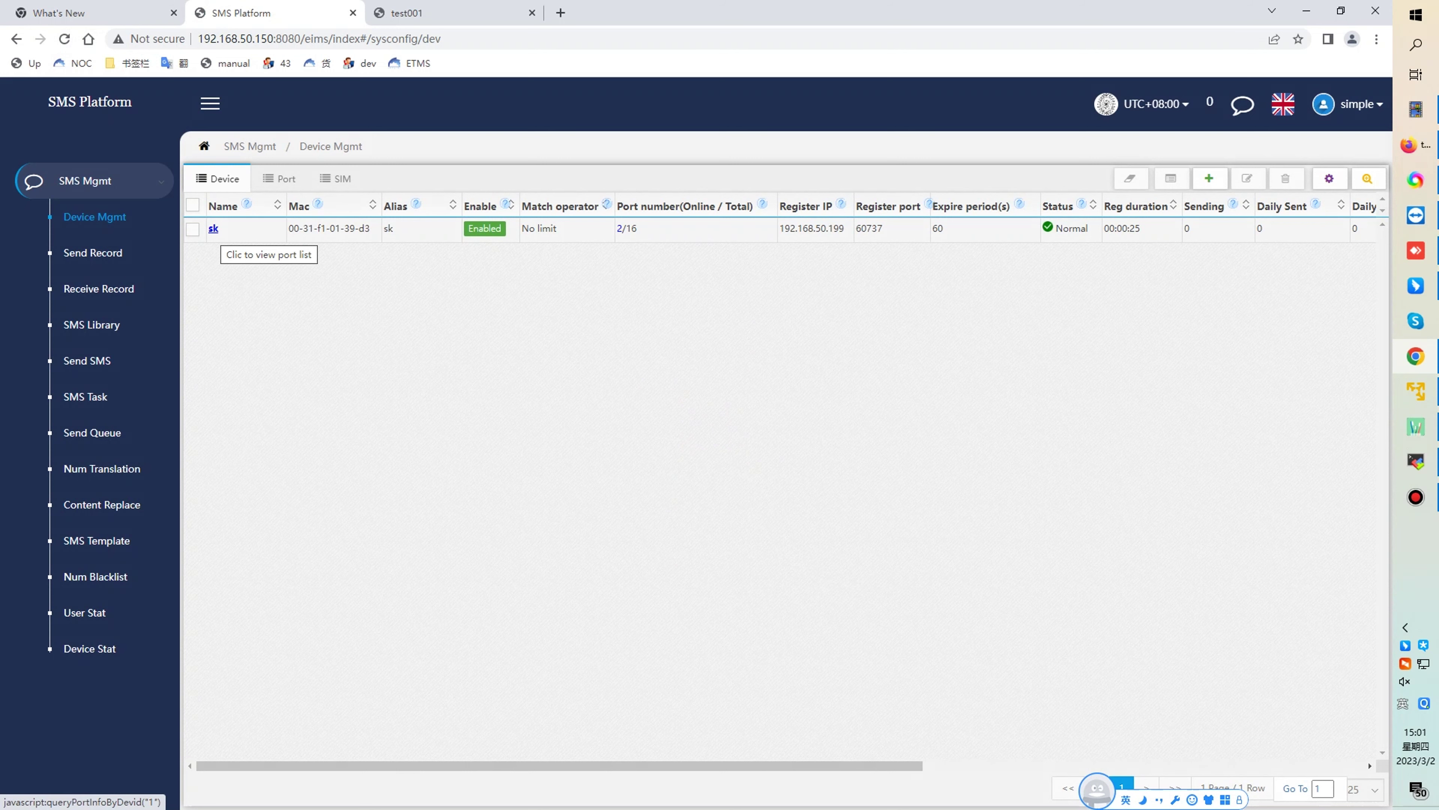
left_click(244, 228)
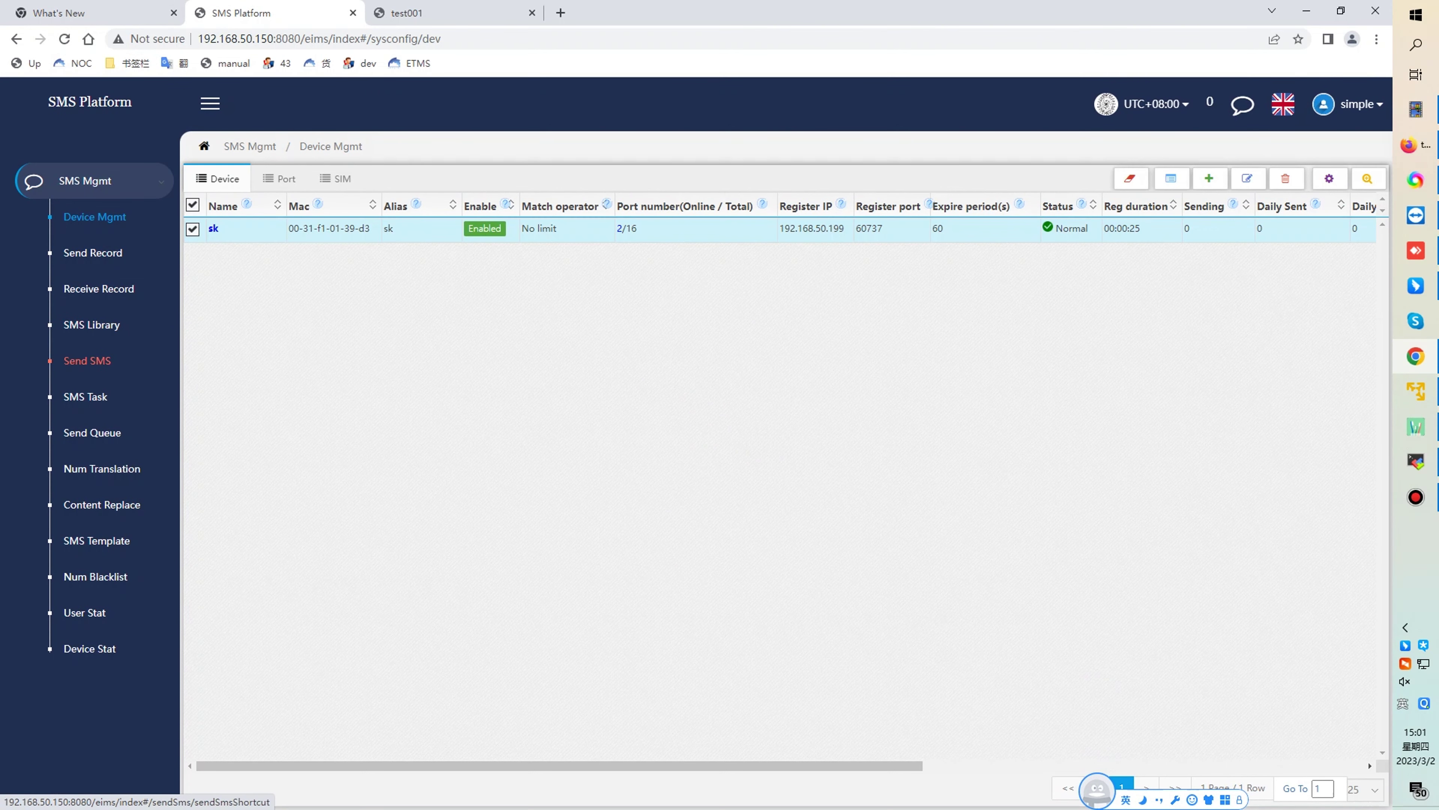
left_click(86, 360)
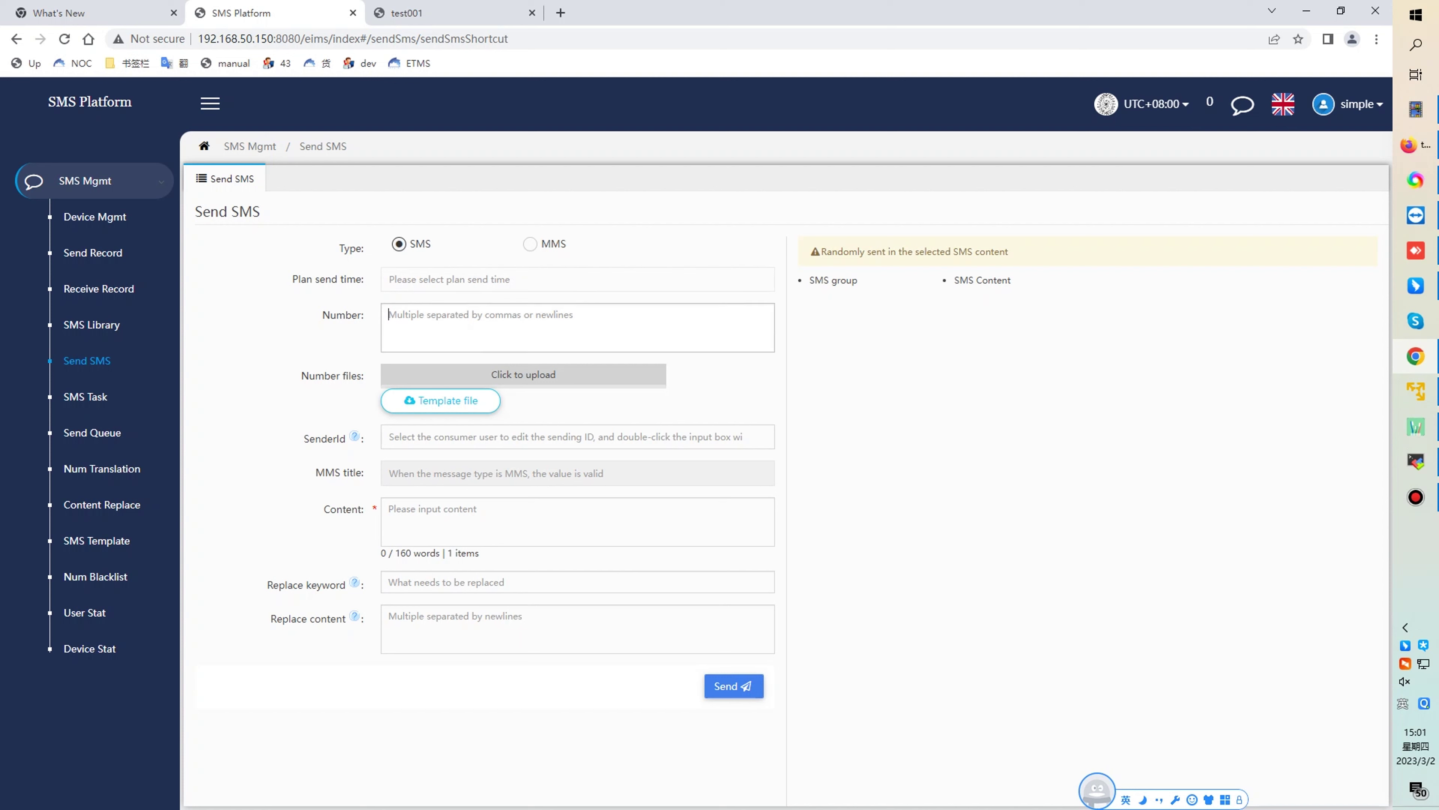
- Send the message 'hi sir' to one recipient phone number
left_click(397, 315)
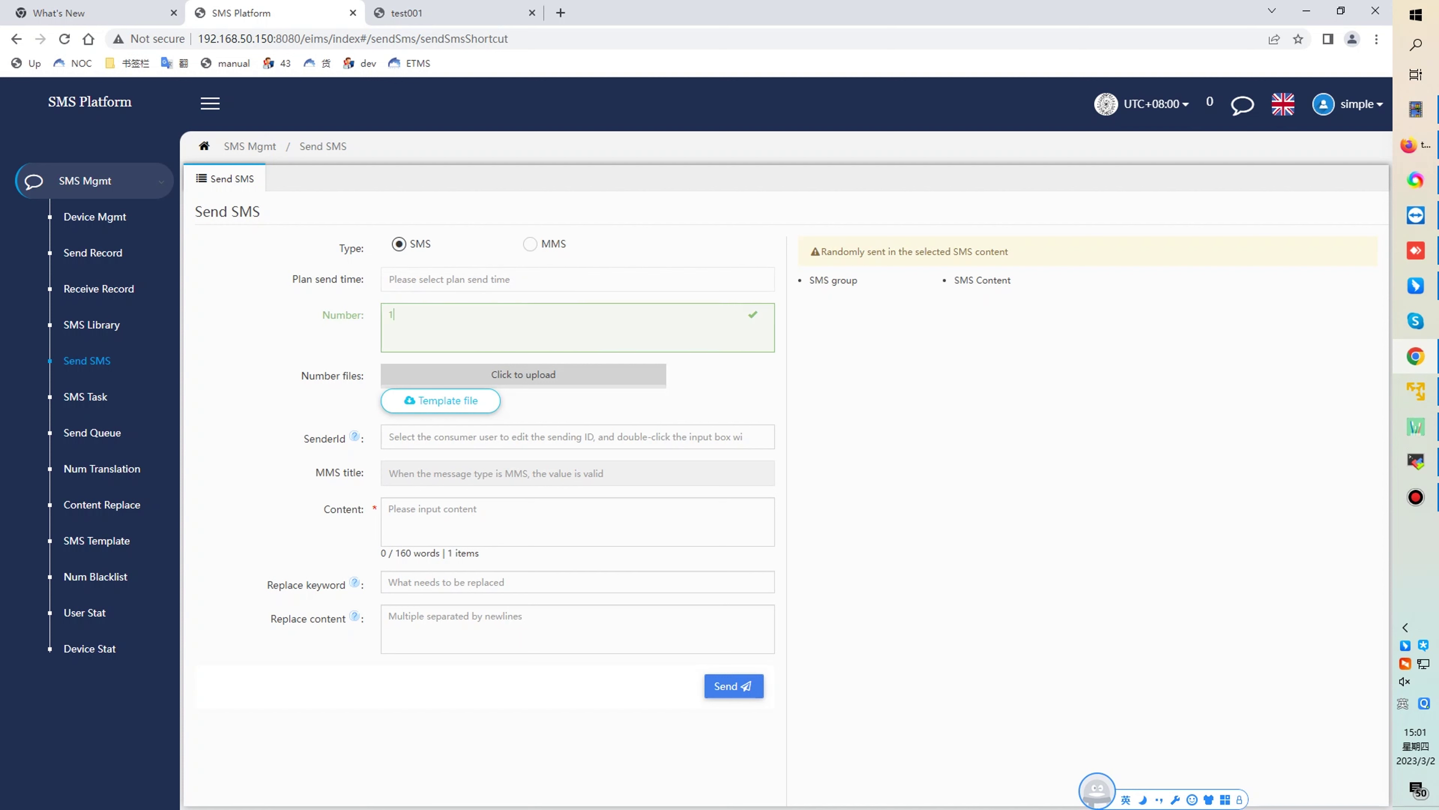
left_click(397, 510)
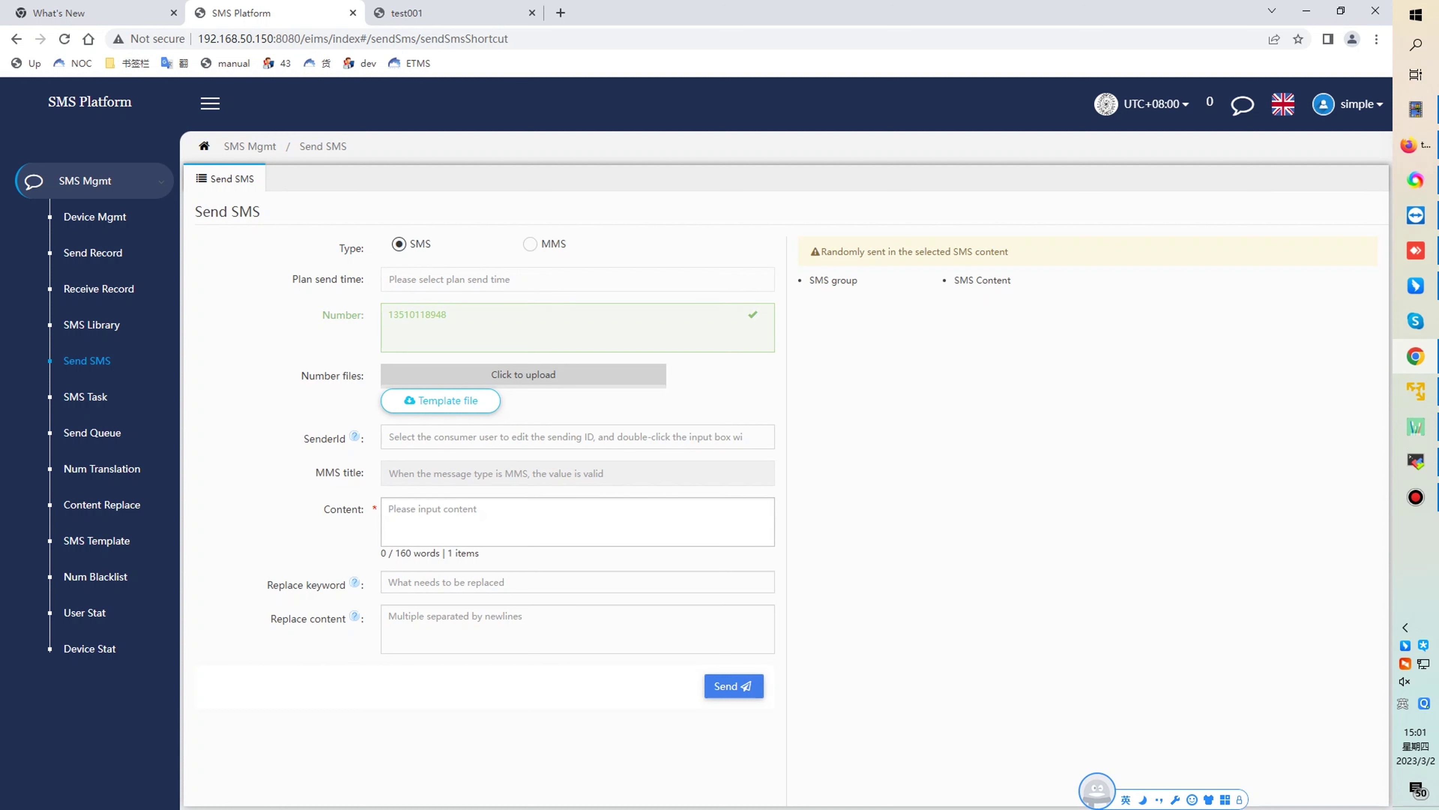
type("hi sir")
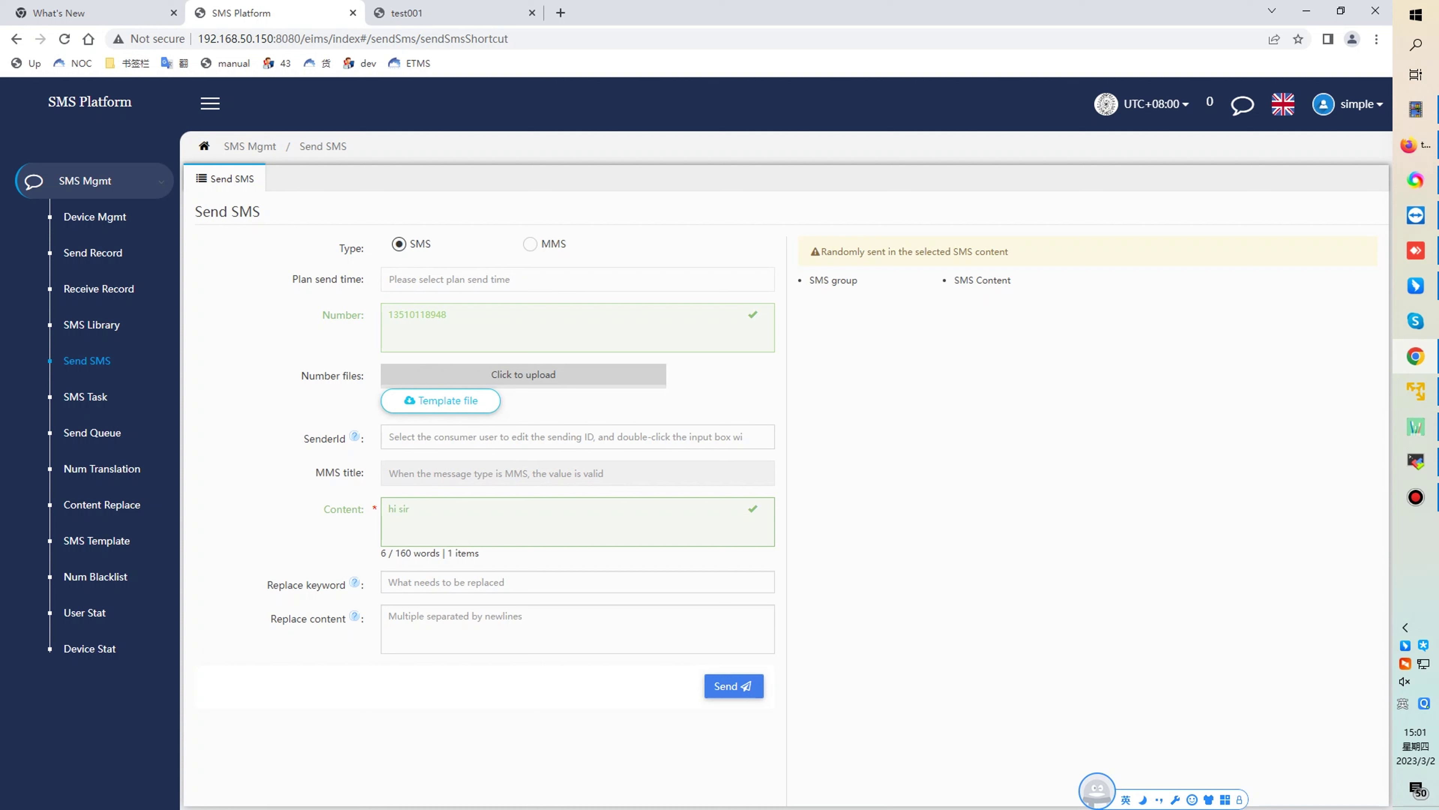
left_click(734, 686)
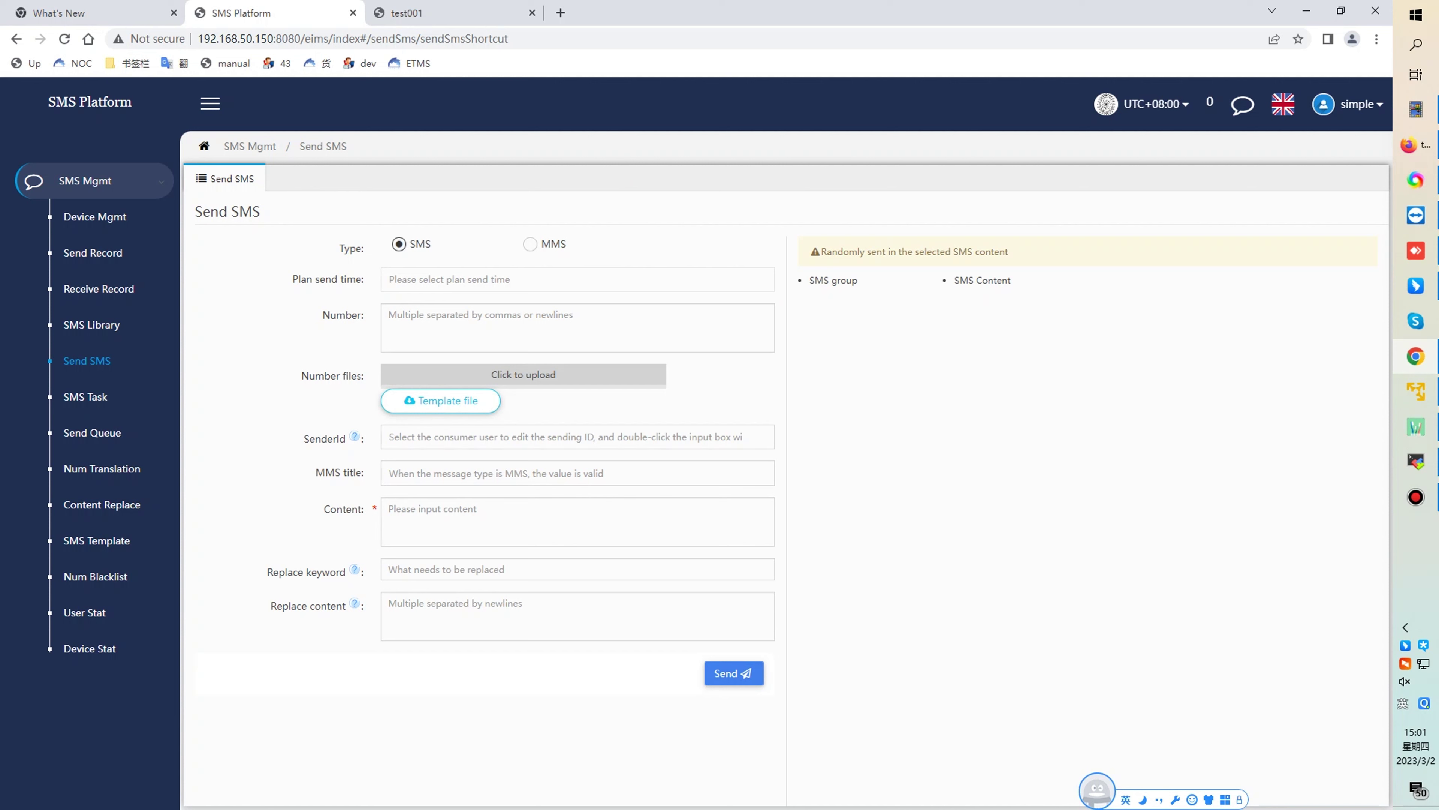
- Download the number-file template and open Template_numFiles (1).xls from Downloads
left_click(441, 401)
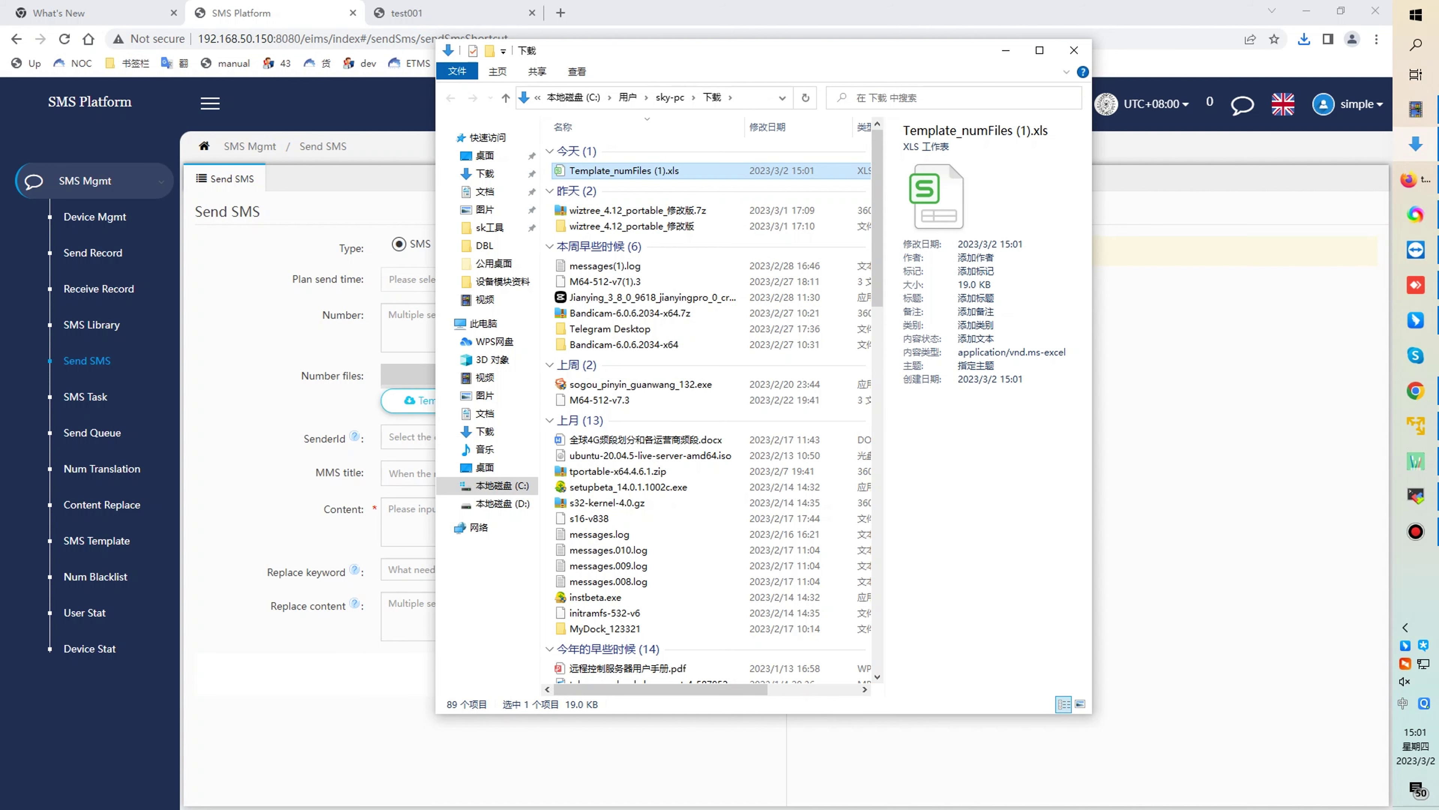
key("Return")
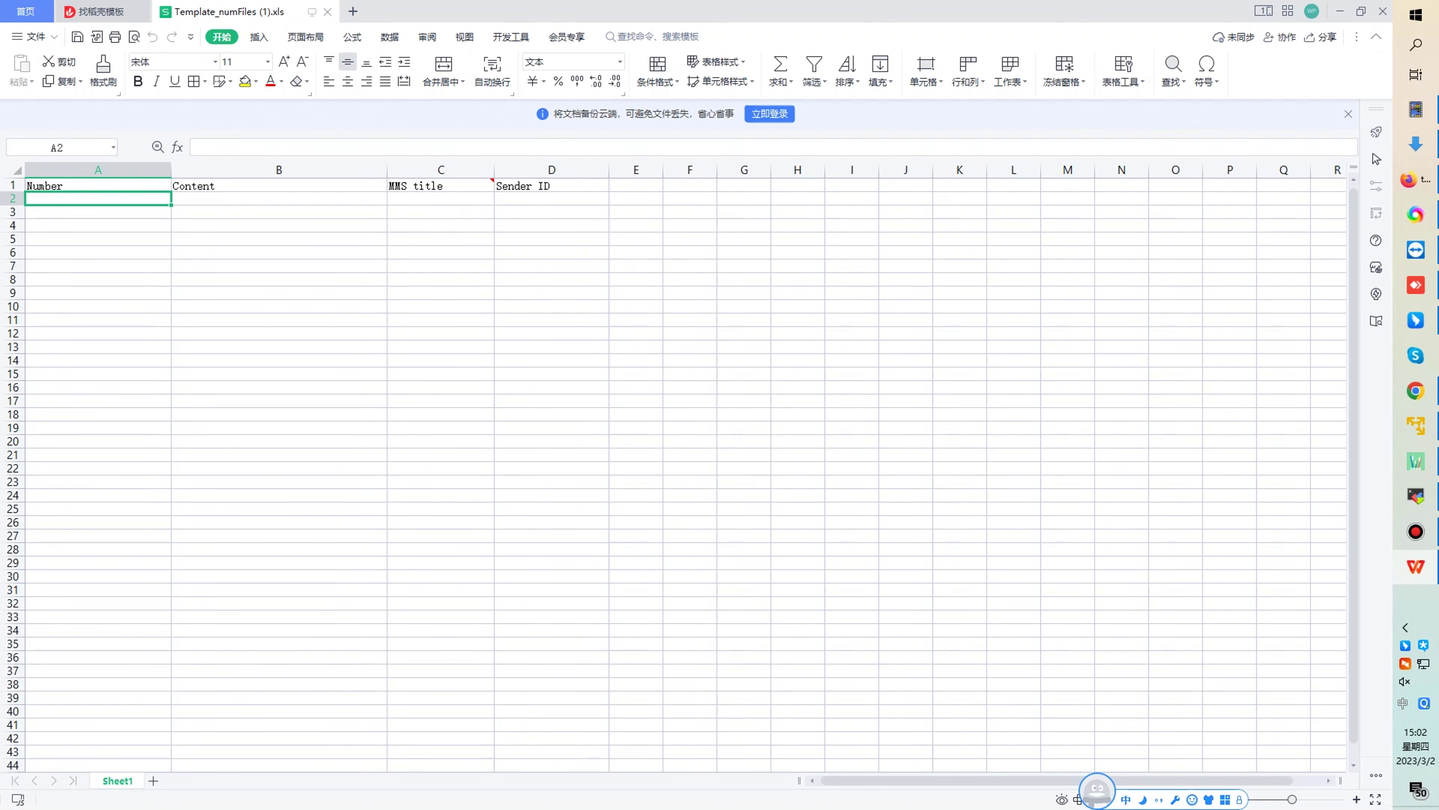
- Enter the recipient phone number in cells A2 and A3
double_click(97, 197)
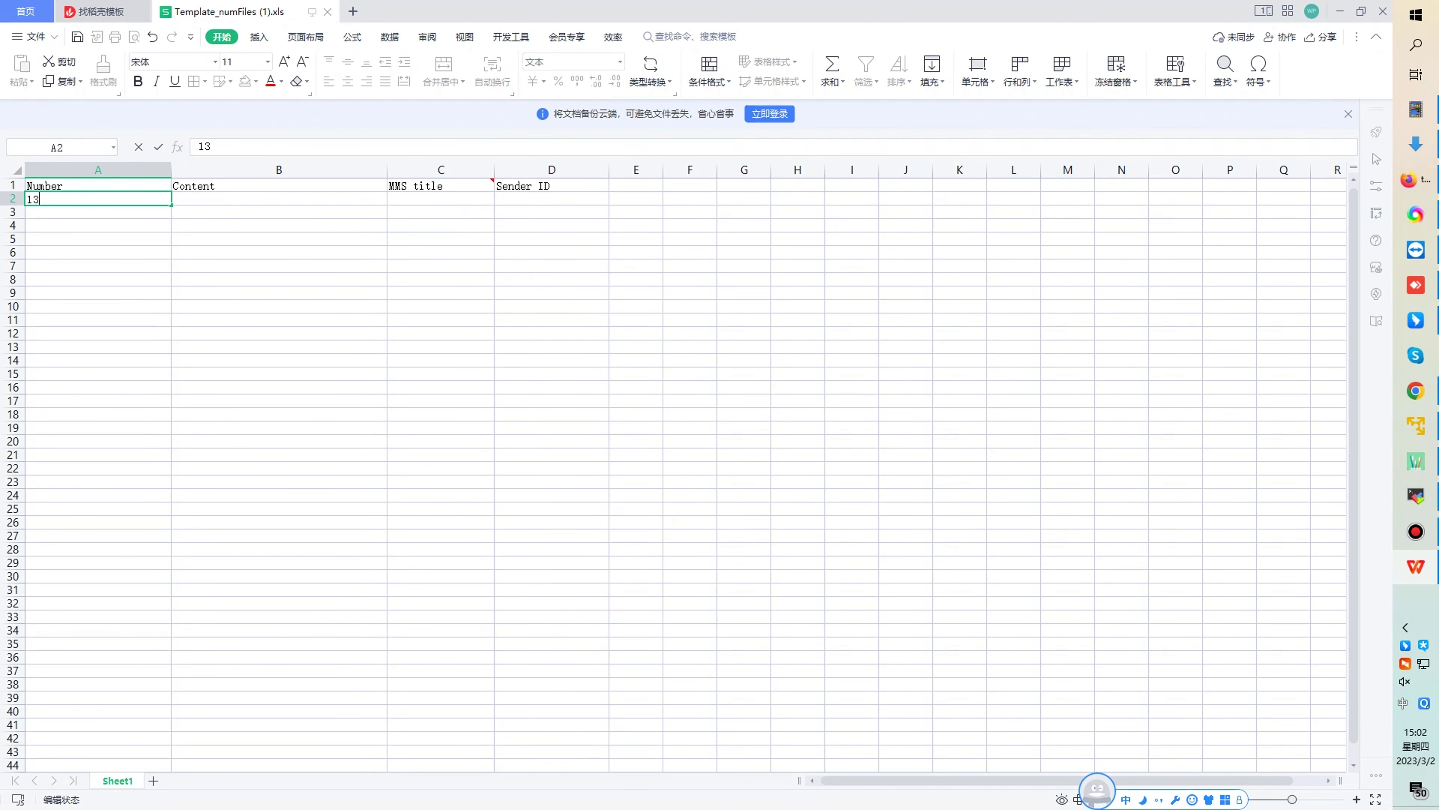
key("Return")
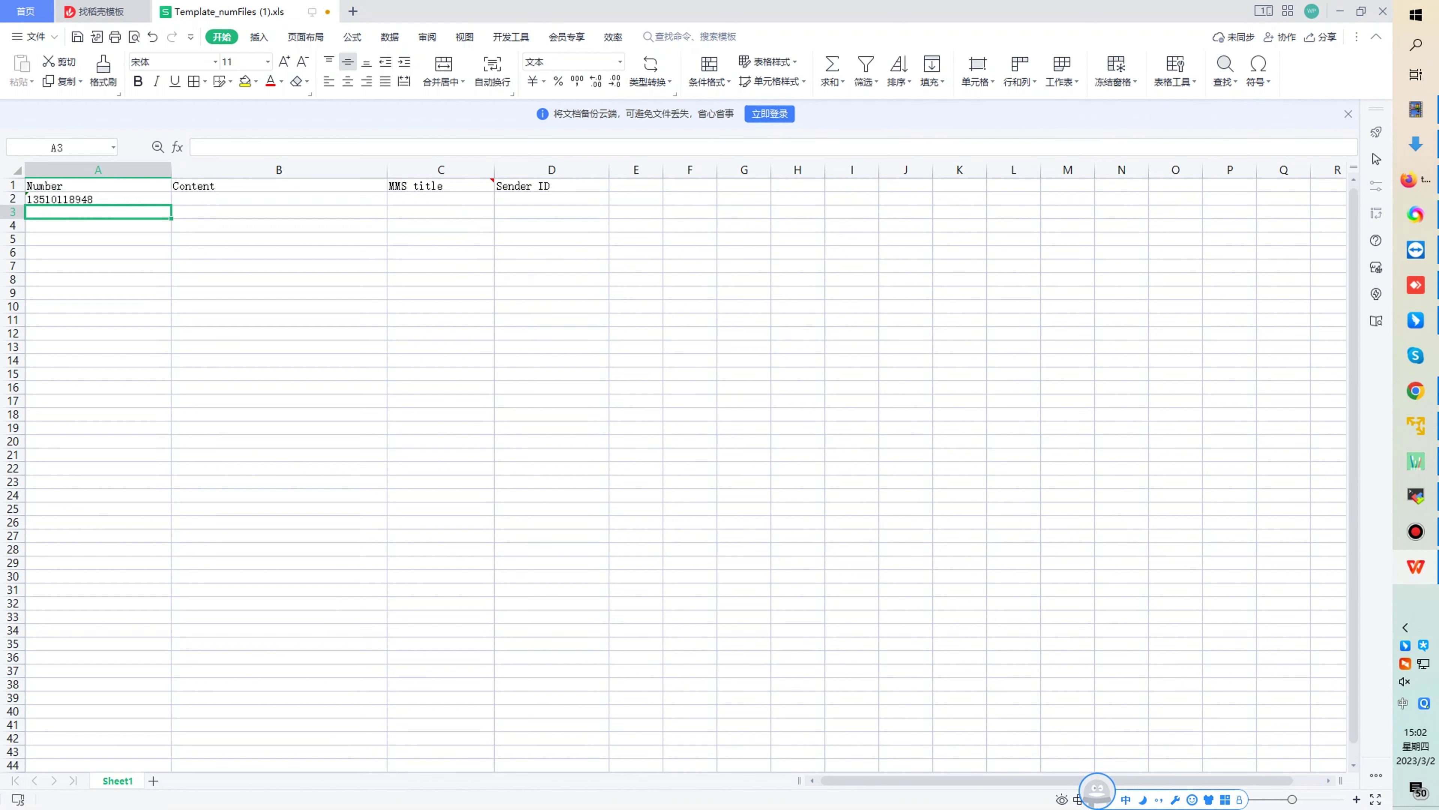
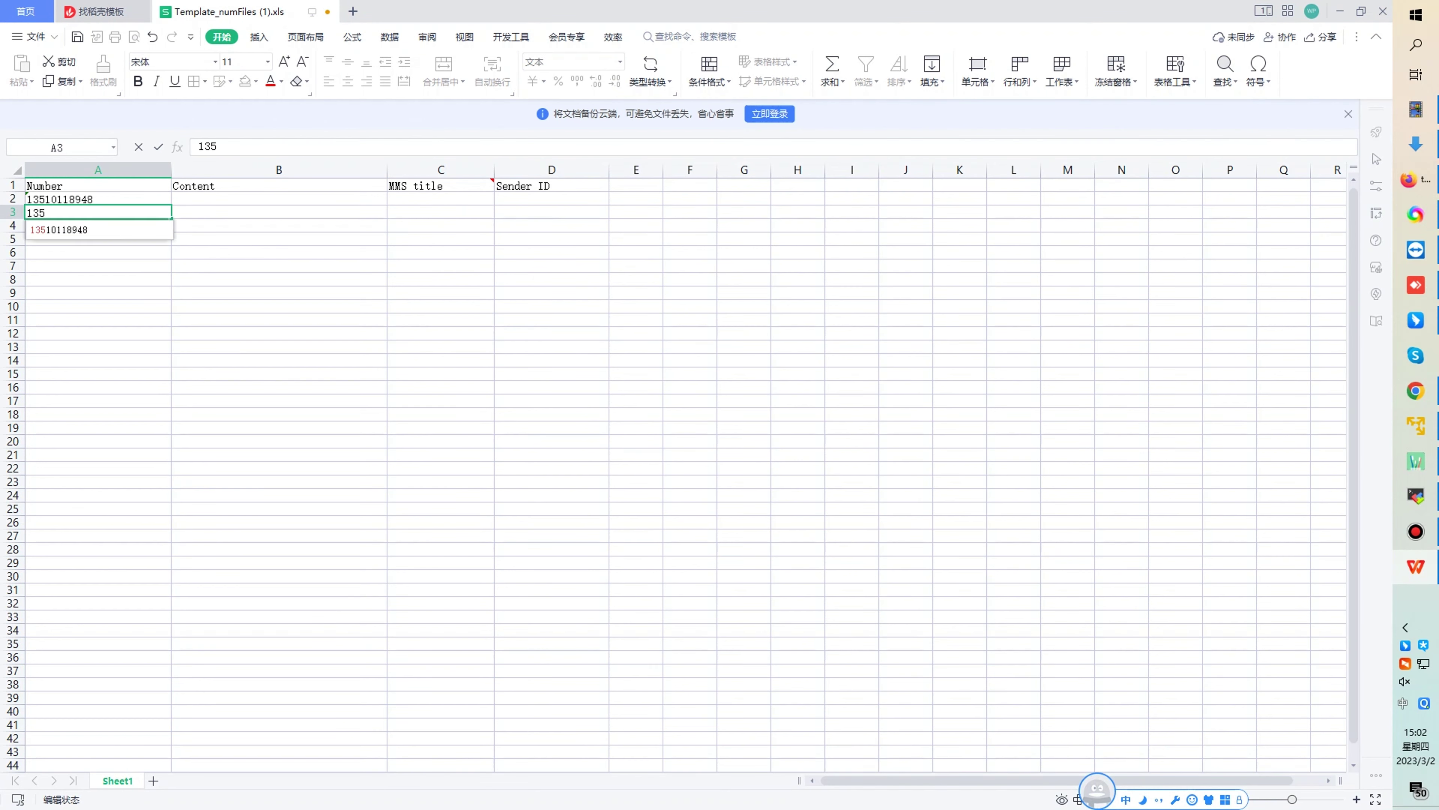
- Fill B2 and B3 with 'test 01' and 'test 02', save with Ctrl+S, and close WPS
left_click(279, 198)
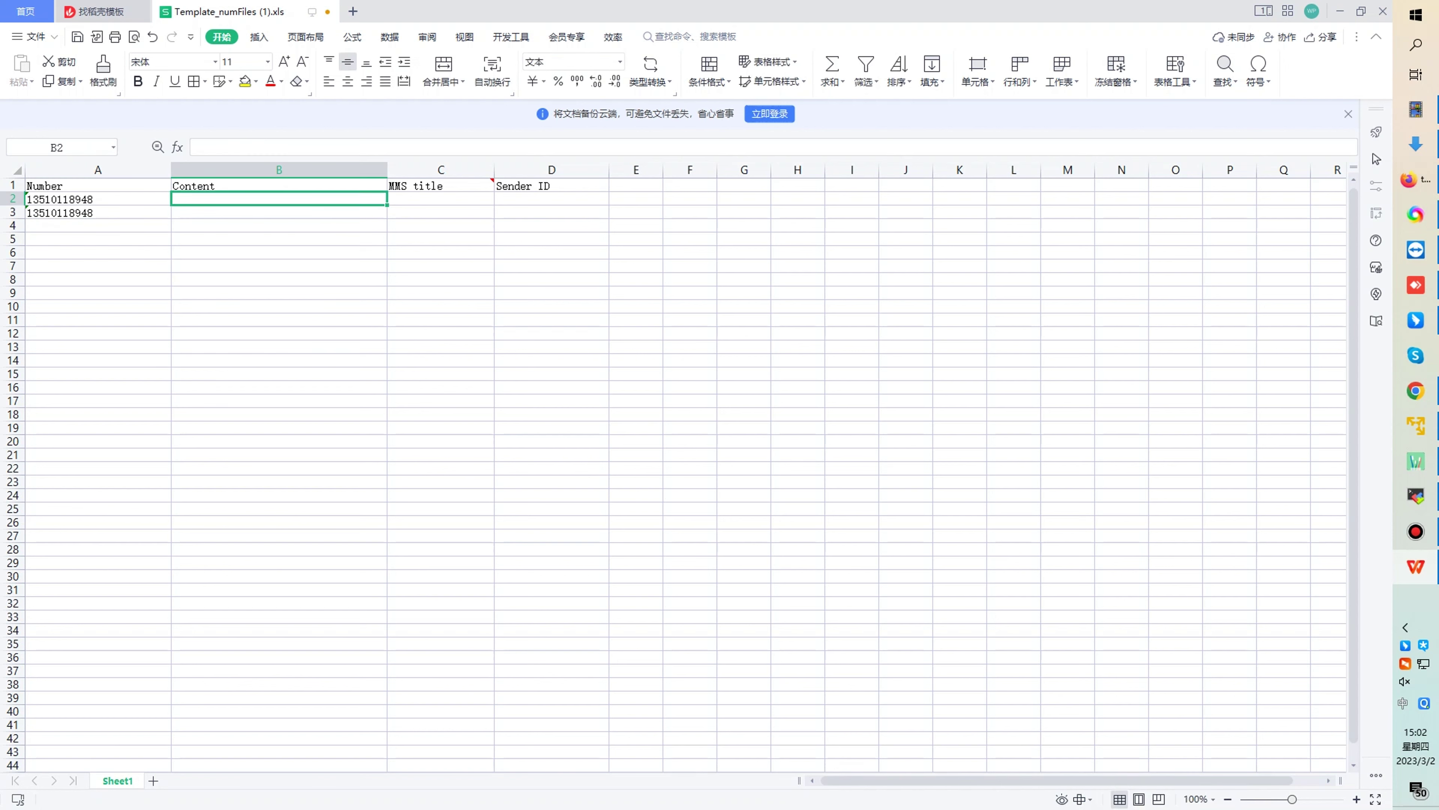
type("test")
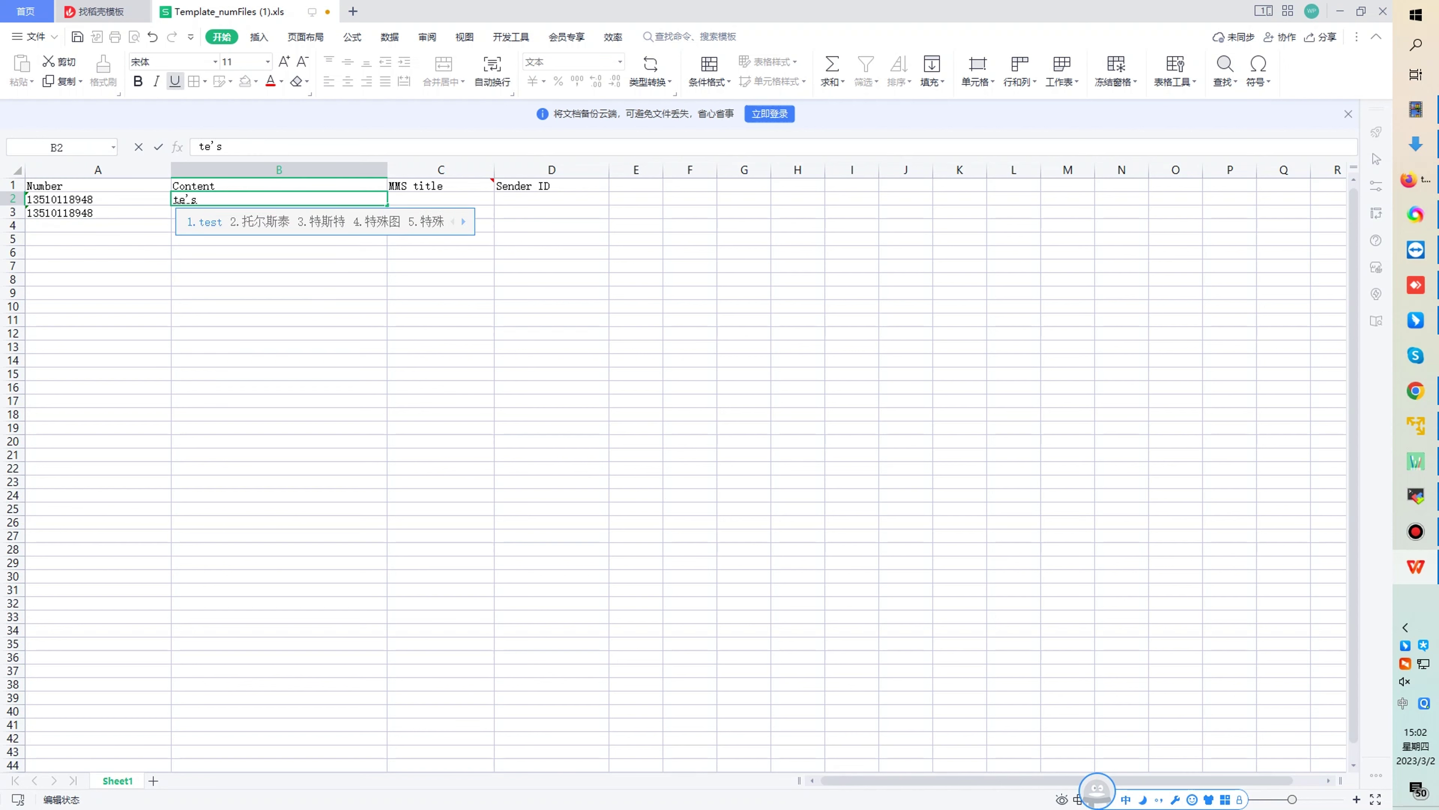
key("shift")
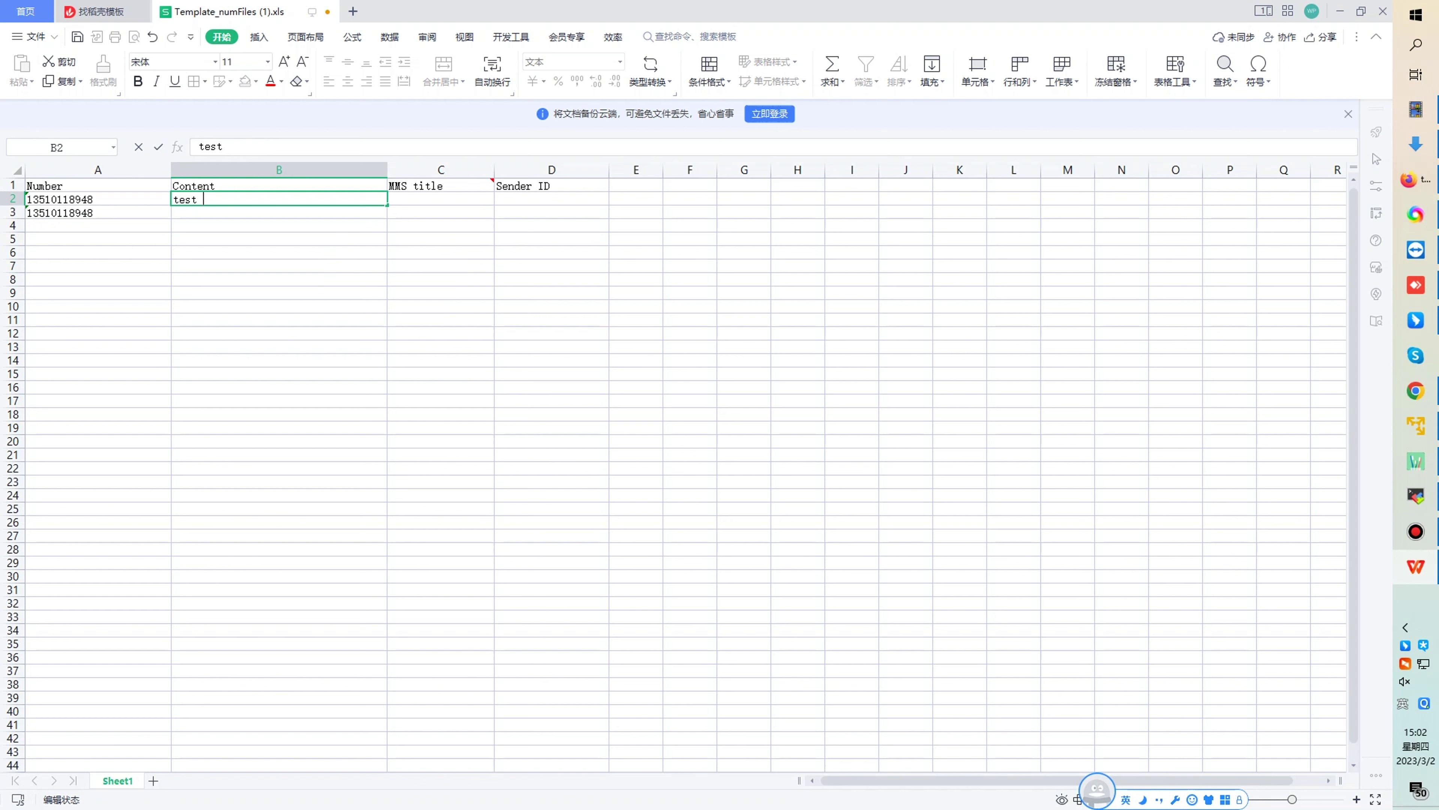
type("01")
key("Return")
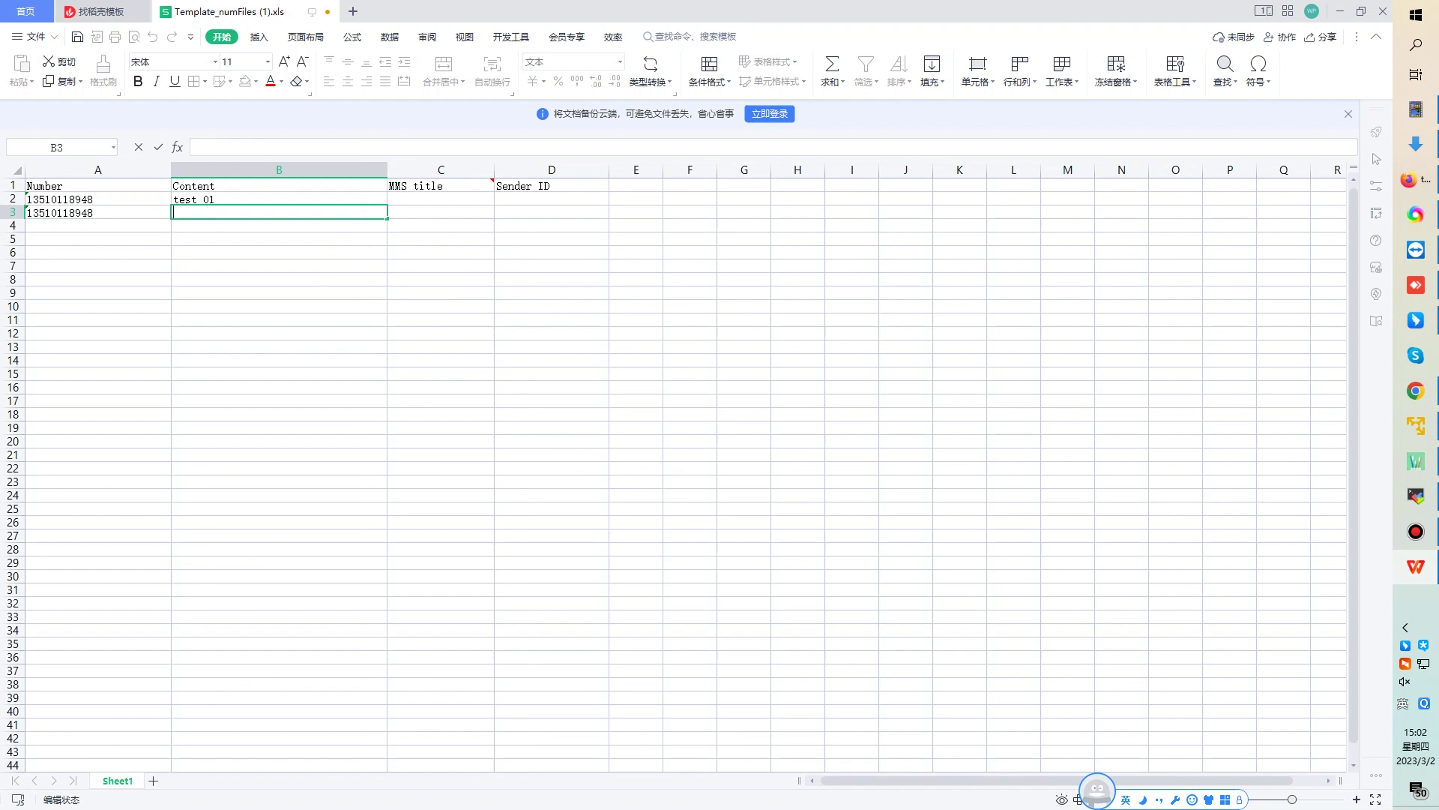
type("test 0")
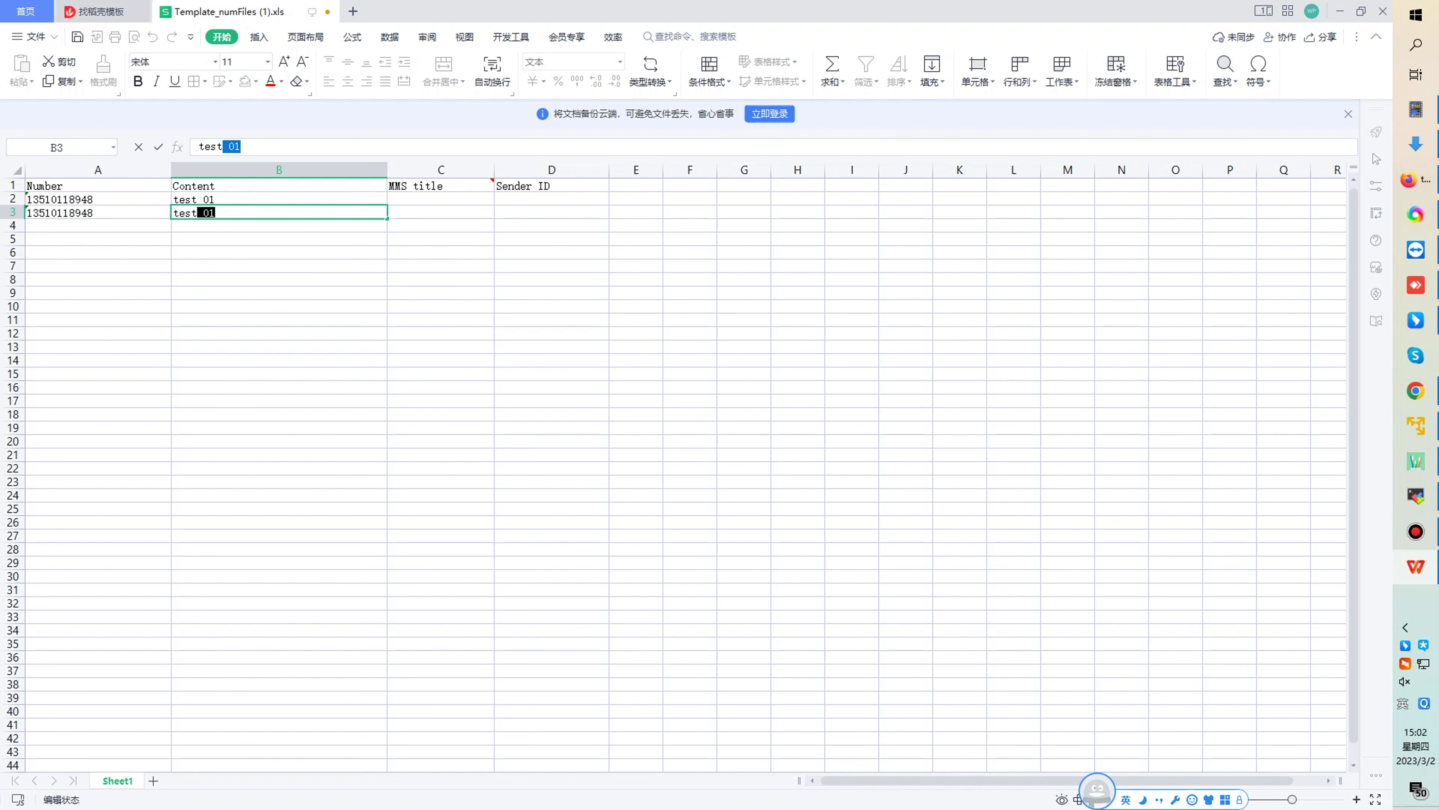
type("2")
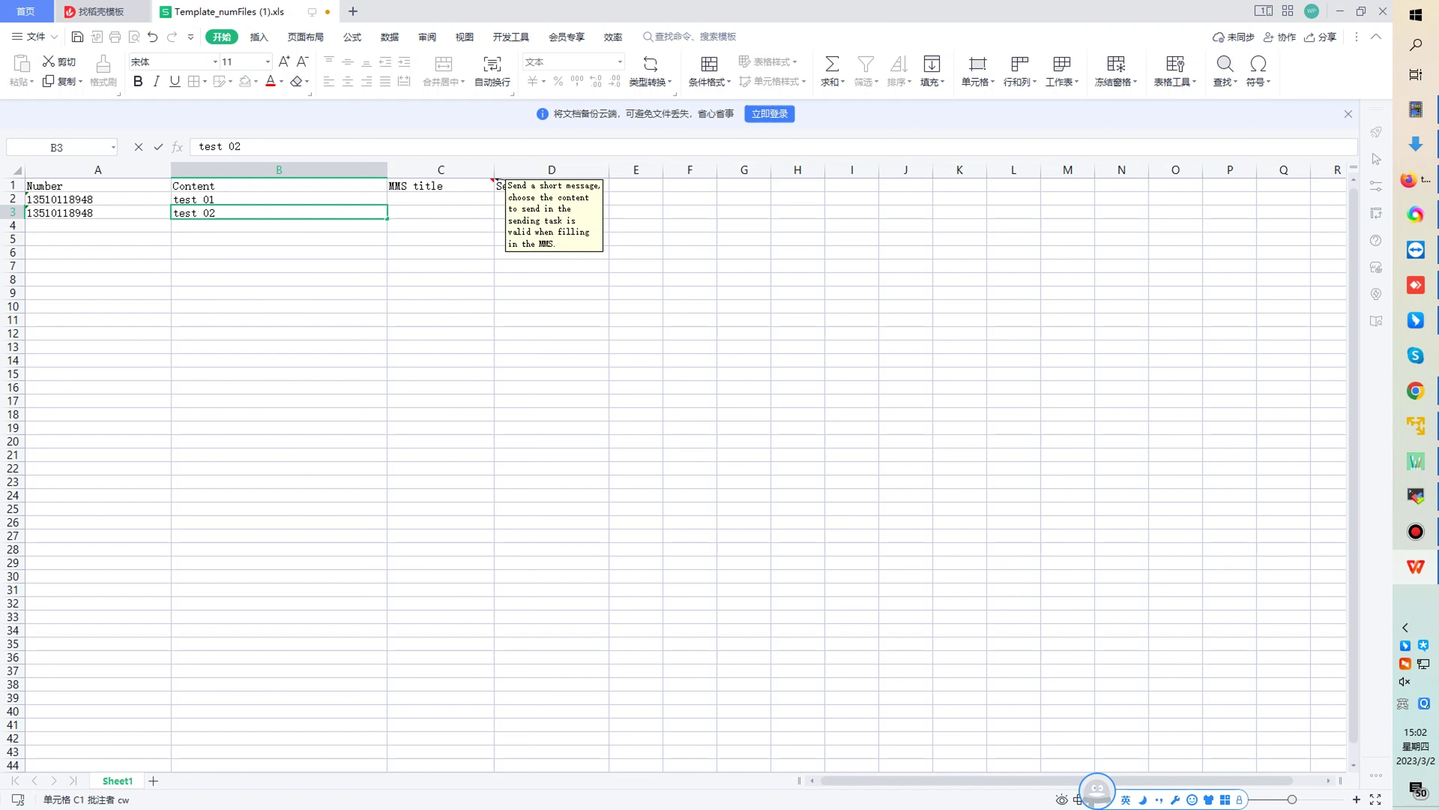
key("ctrl+s")
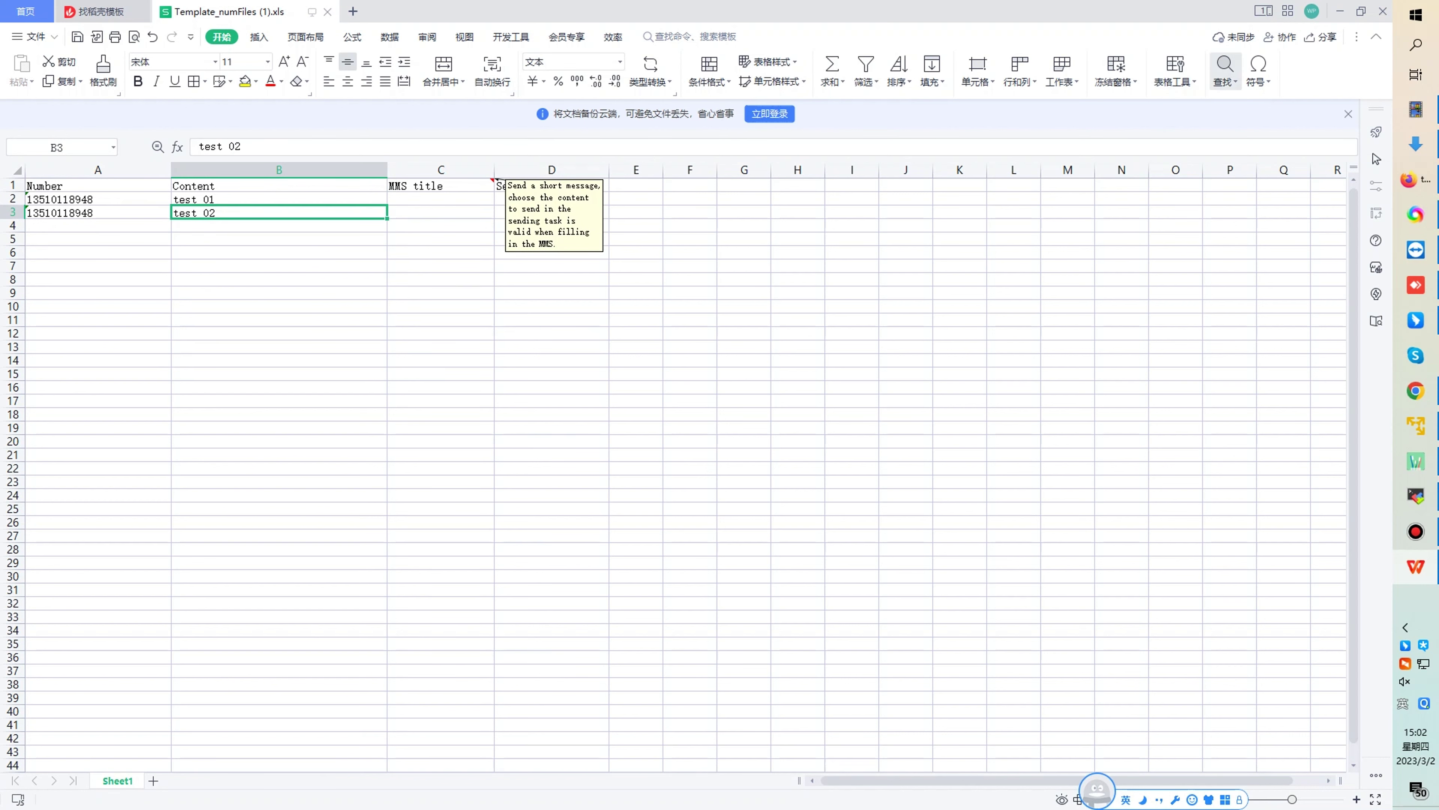
left_click(1382, 11)
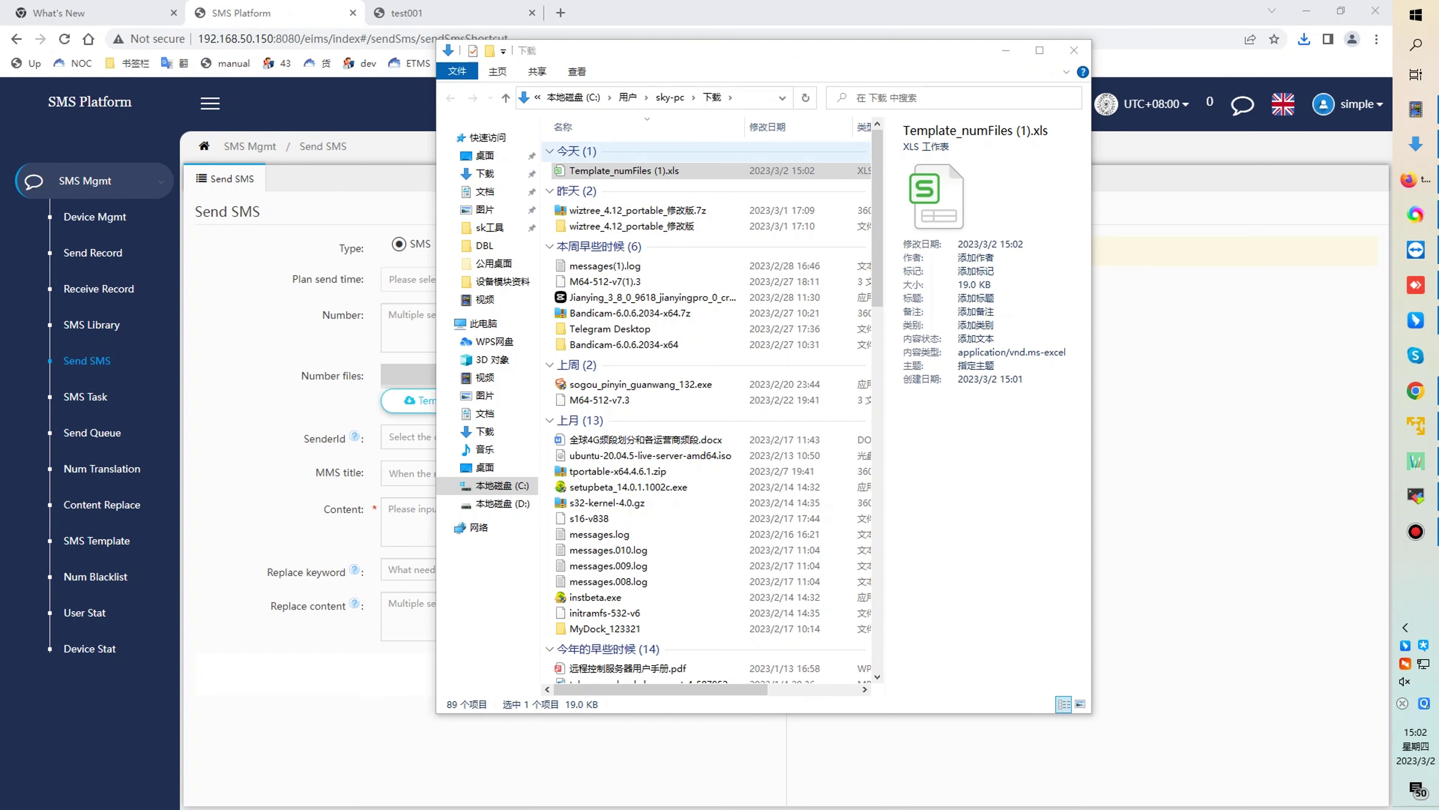
- Upload Template_numFiles (1).xls from Downloads as the Send SMS form's number file
key("alt+F4")
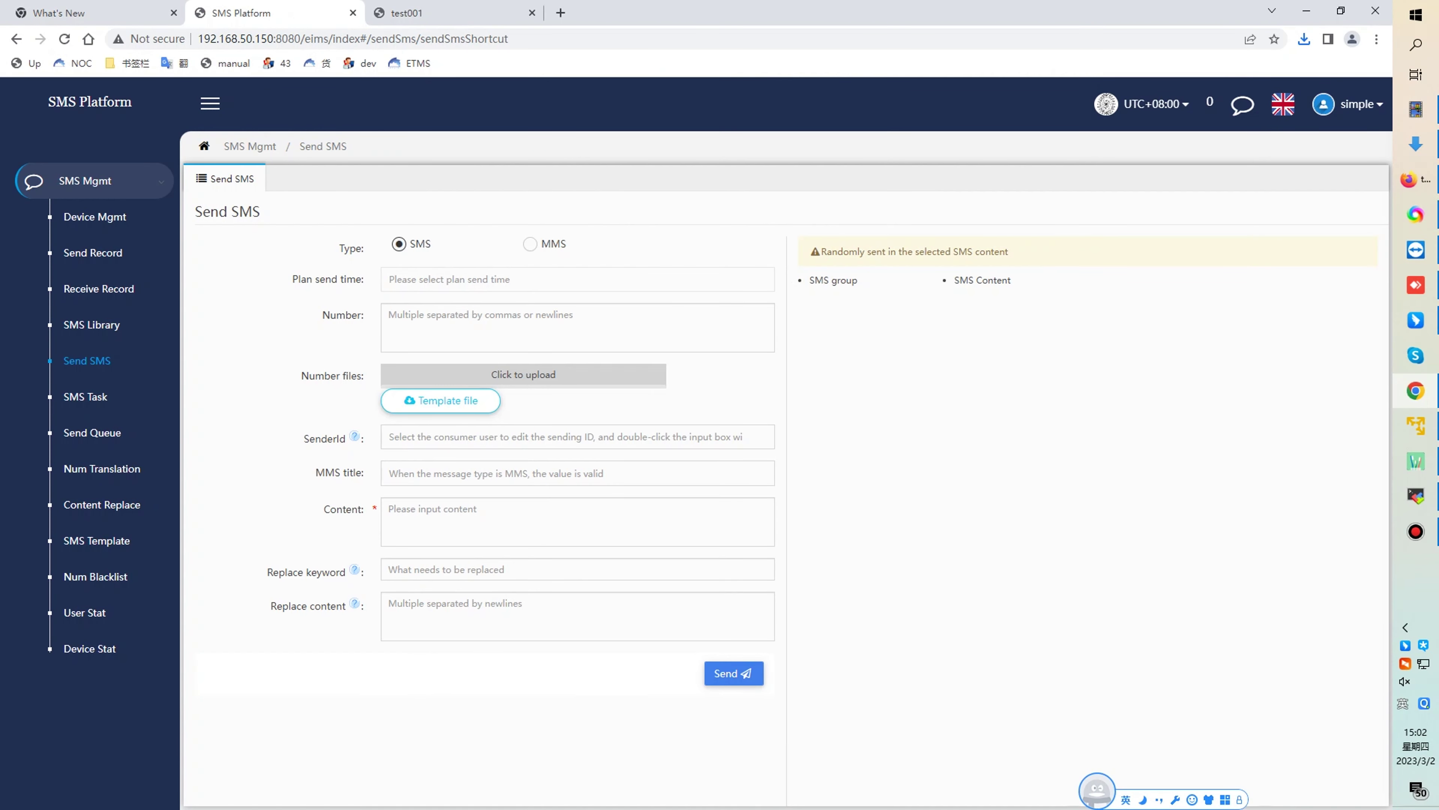
left_click(523, 375)
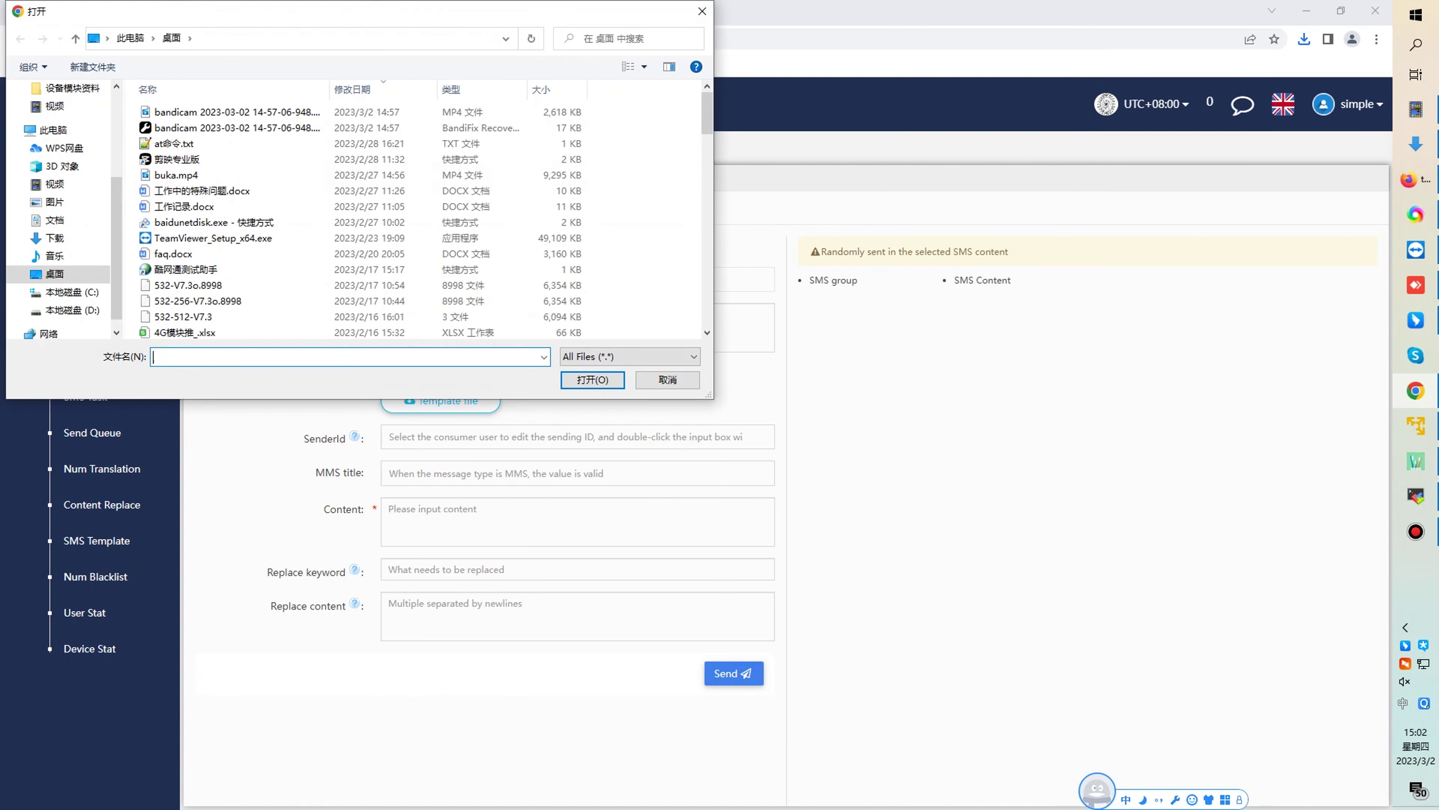
scroll(62, 198, "up", 3)
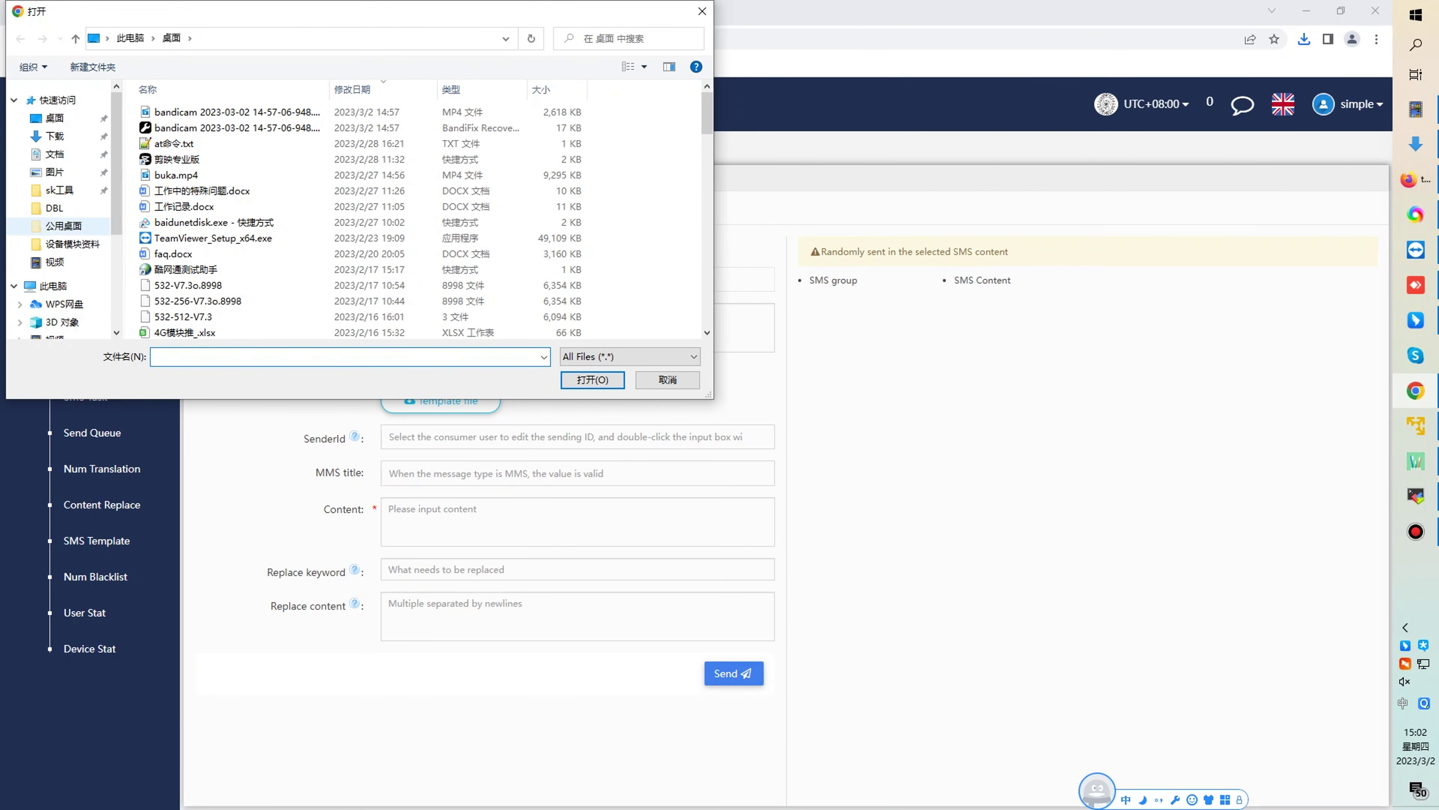
left_click(55, 135)
left_click(209, 133)
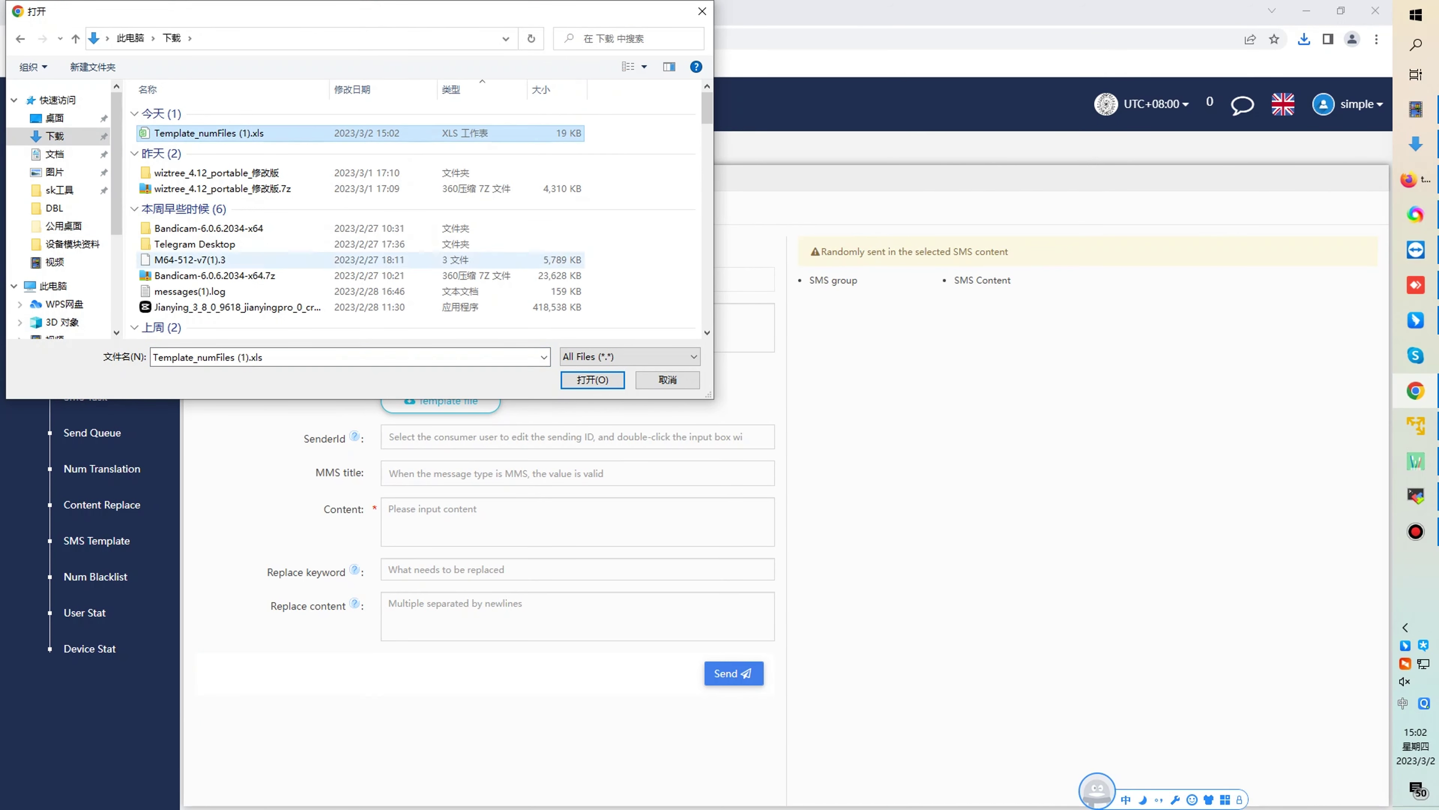
key("Return")
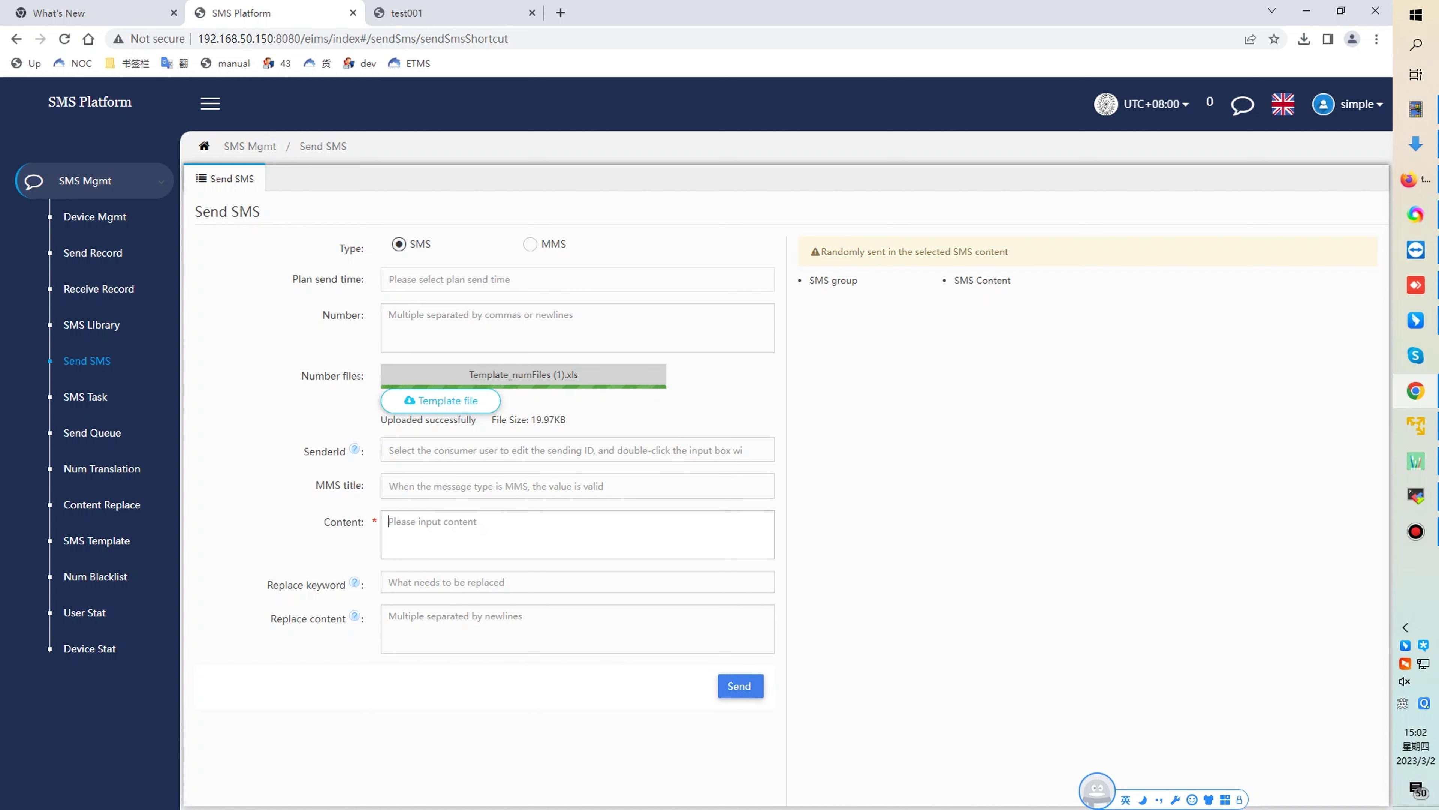
- Enter placeholder content 'anything no effect' and send the SMS to the uploaded numbers
type("any")
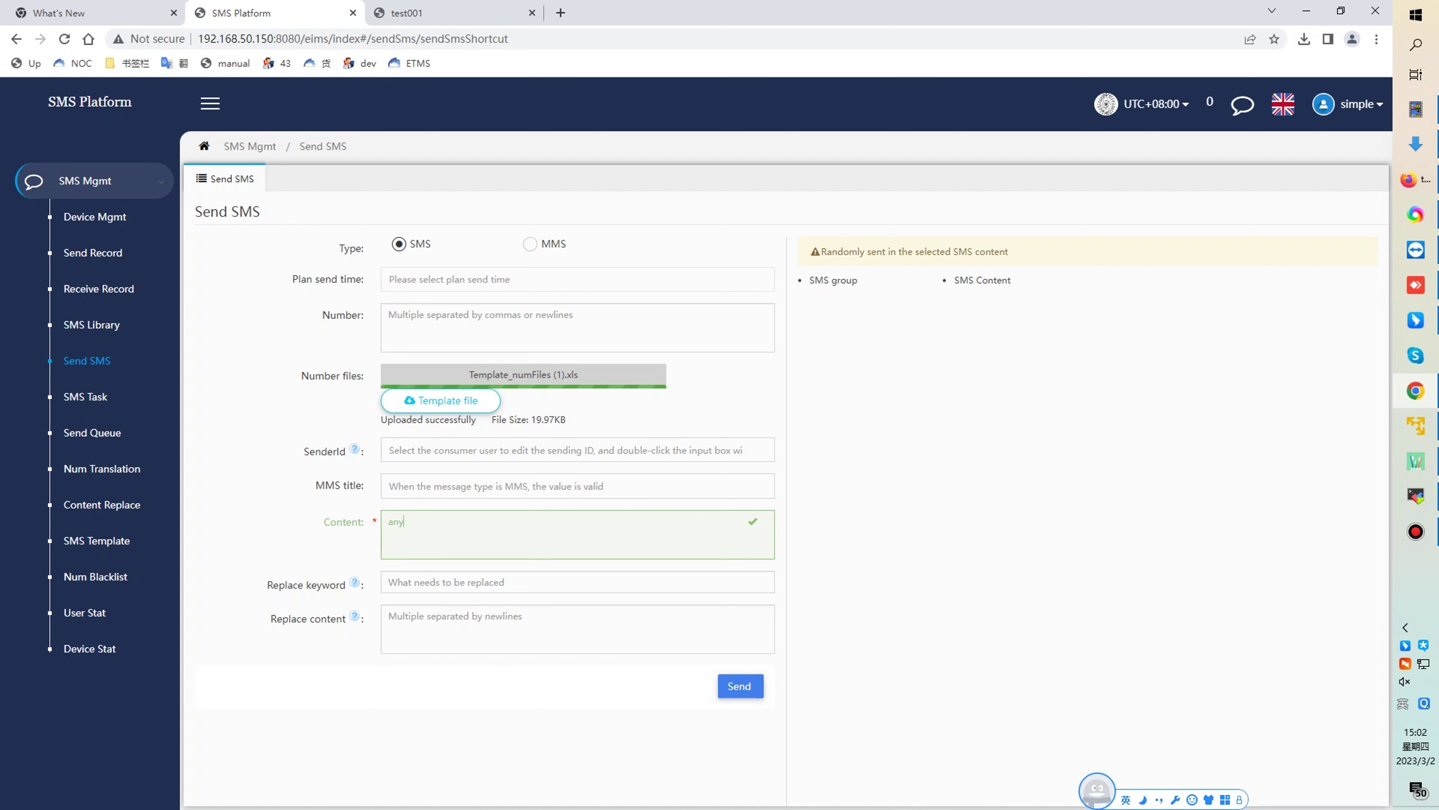
type("thing no effect")
left_click(740, 685)
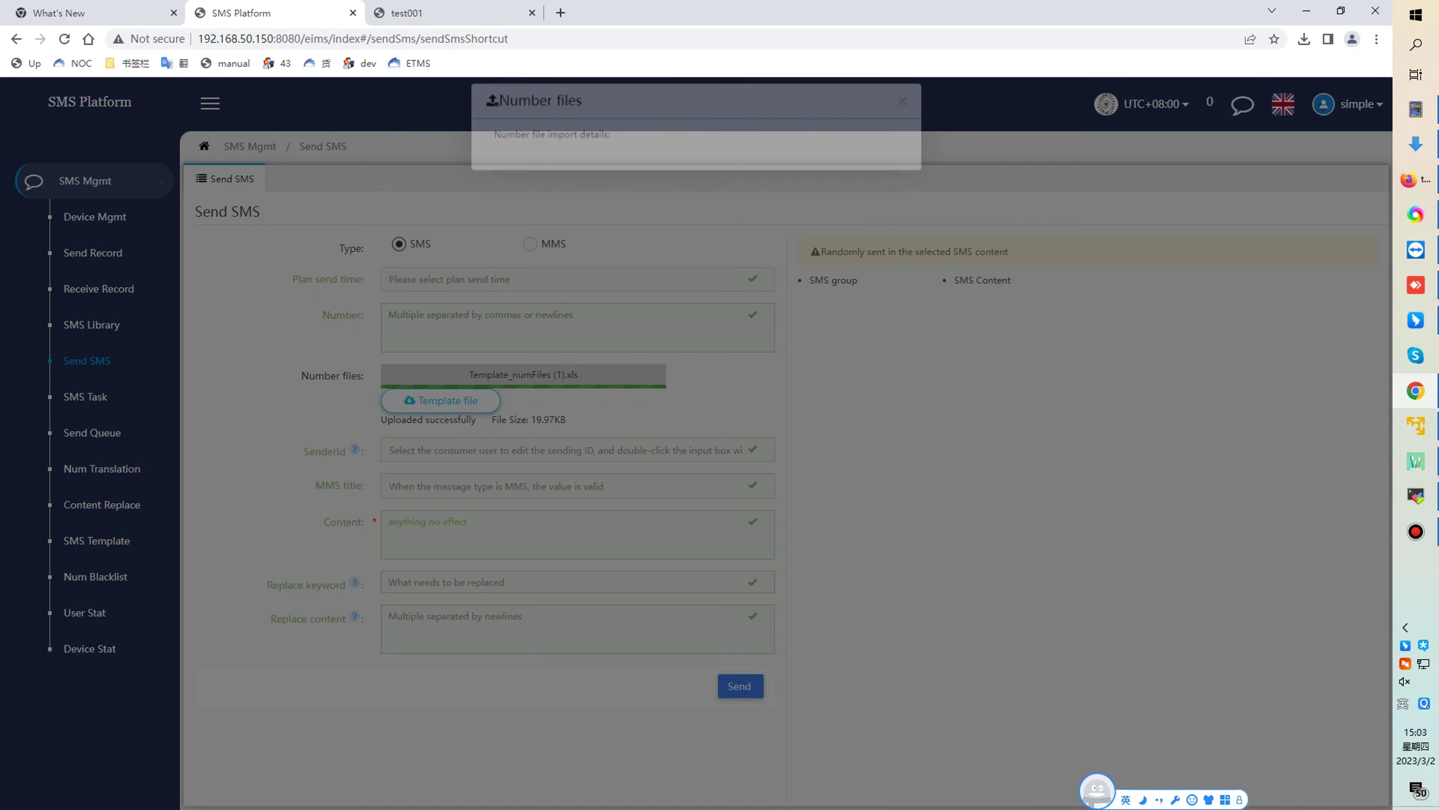